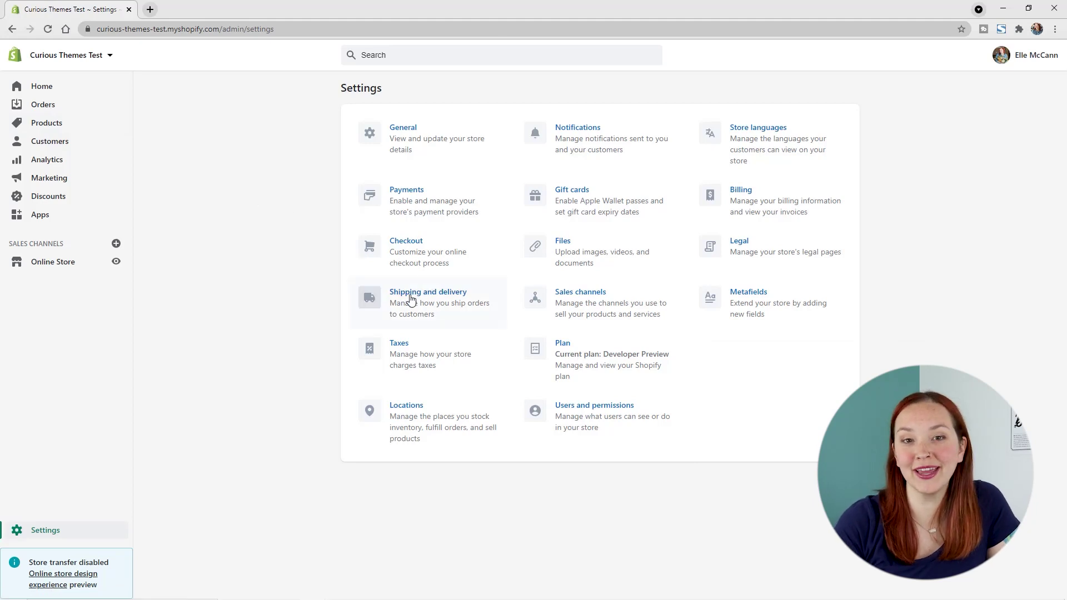
Open the general profile's shipping rates and scroll down to the Domestic and Rest of the World zones.
left_click(410, 302)
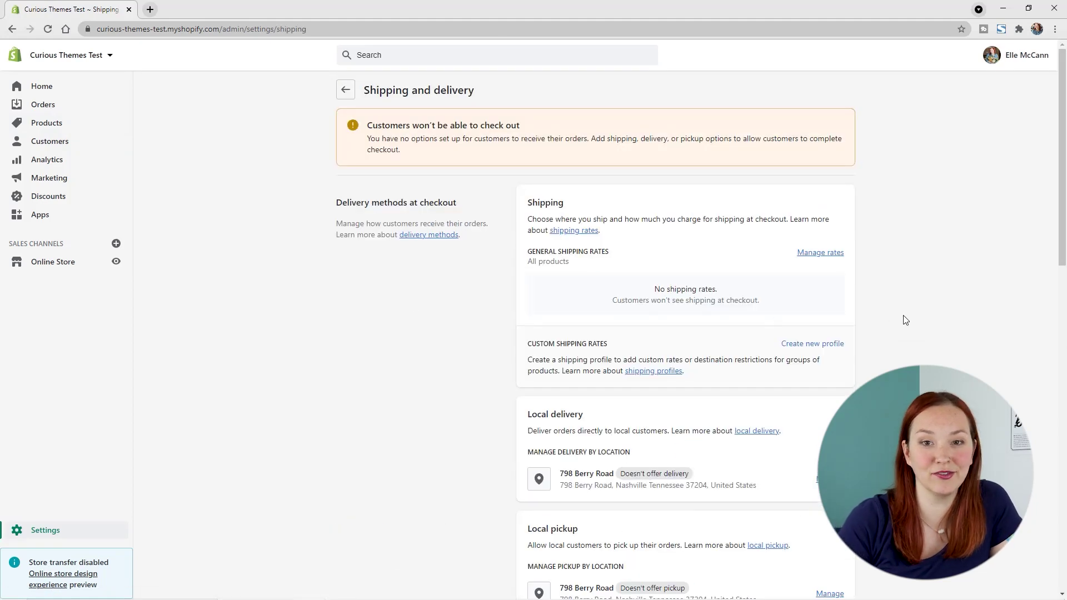
left_click_drag(610, 253, 541, 254)
left_click(669, 264)
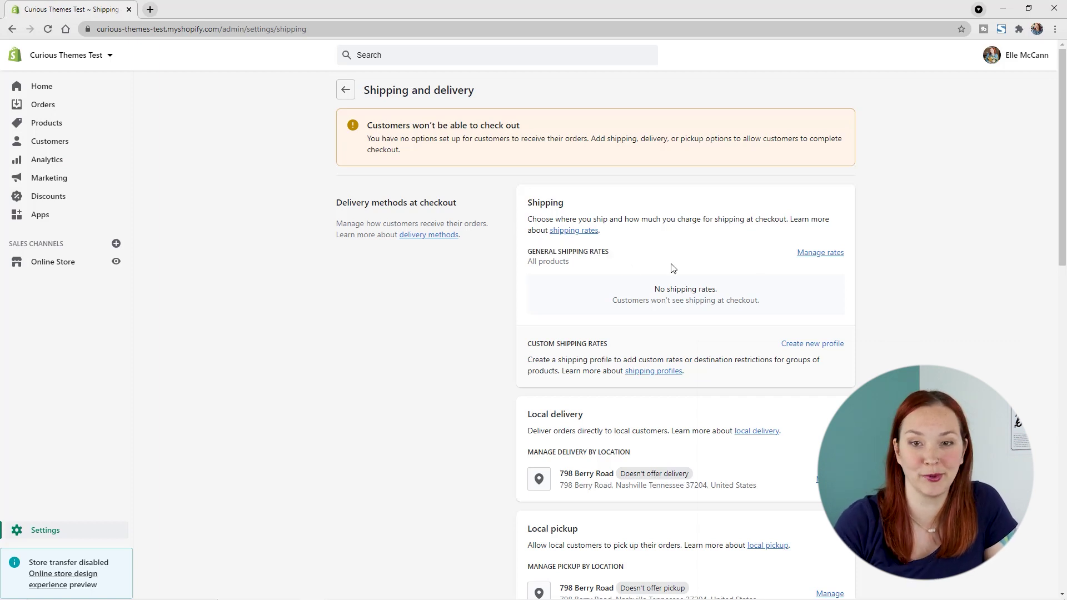
left_click(824, 255)
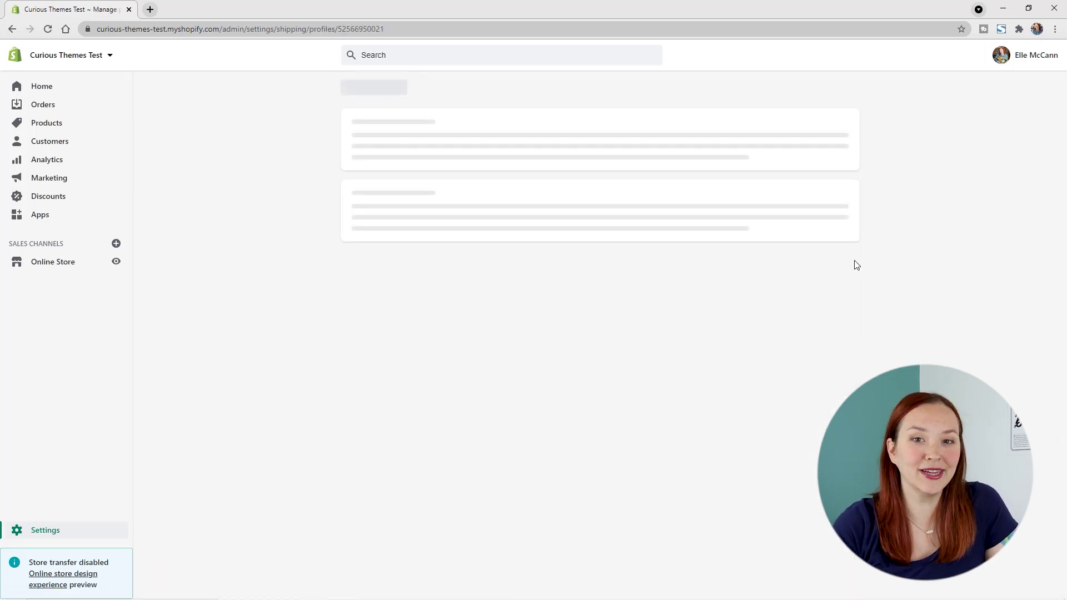
scroll(893, 265, "down", 3)
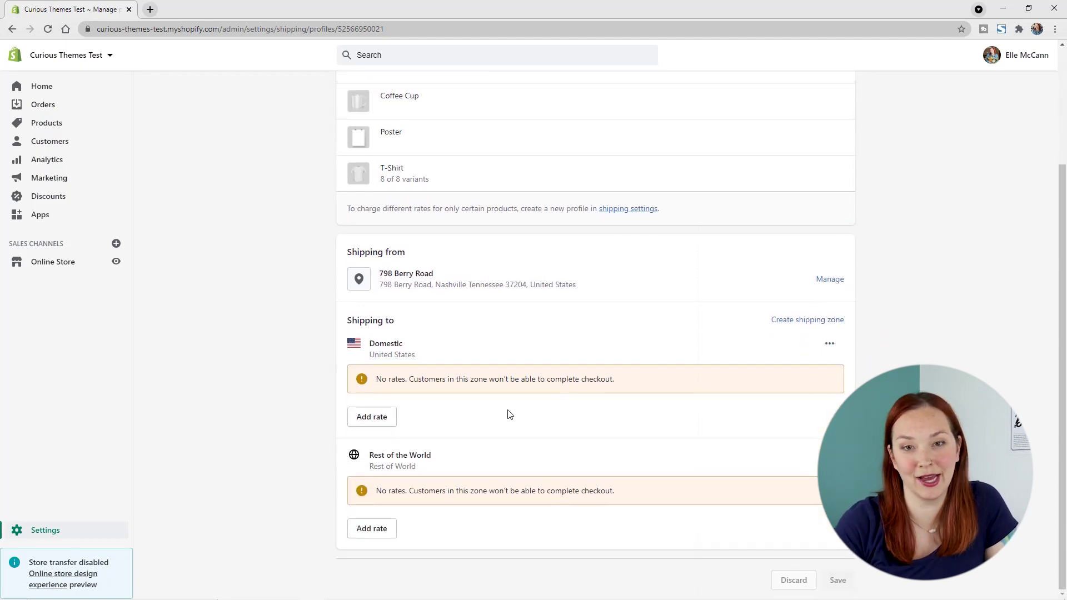
Add a Domestic Standard rate of $5.00 for orders weighing up to 2 lb.
left_click(383, 421)
left_click(433, 325)
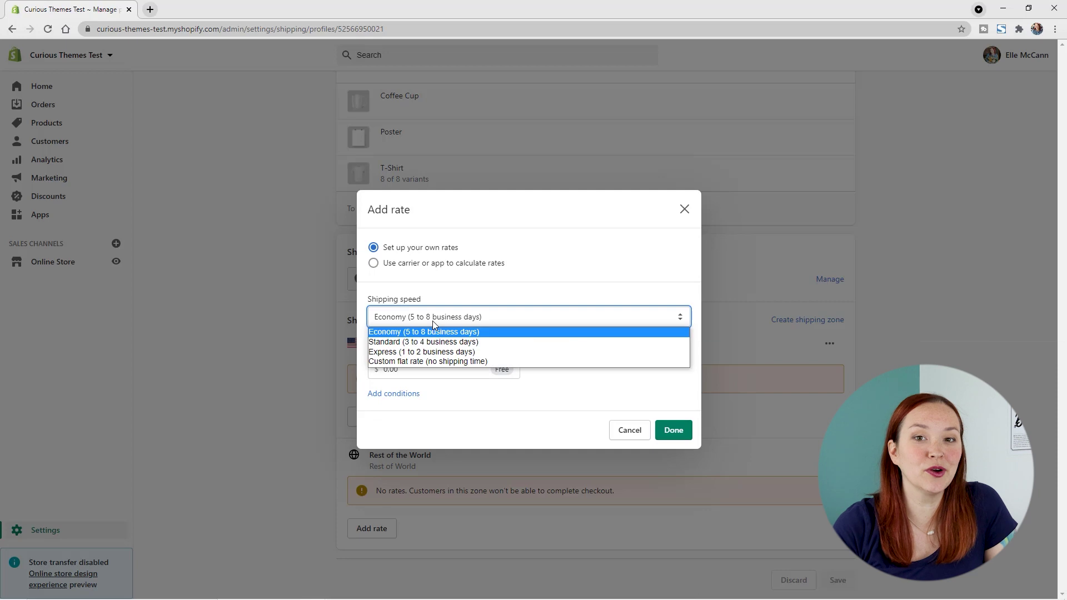
left_click(443, 343)
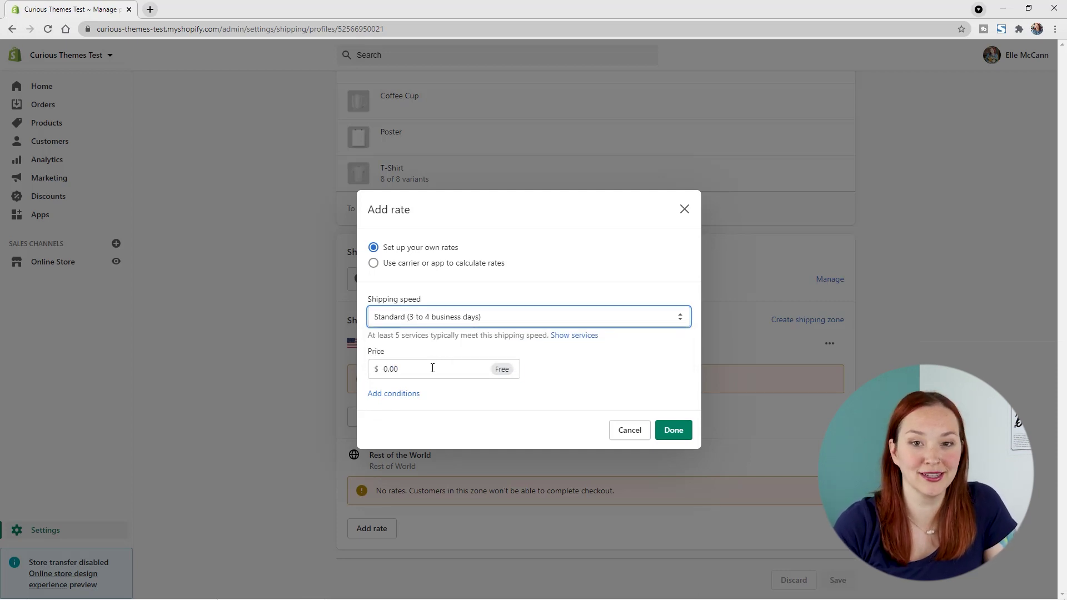
left_click_drag(383, 369, 388, 369)
type("5")
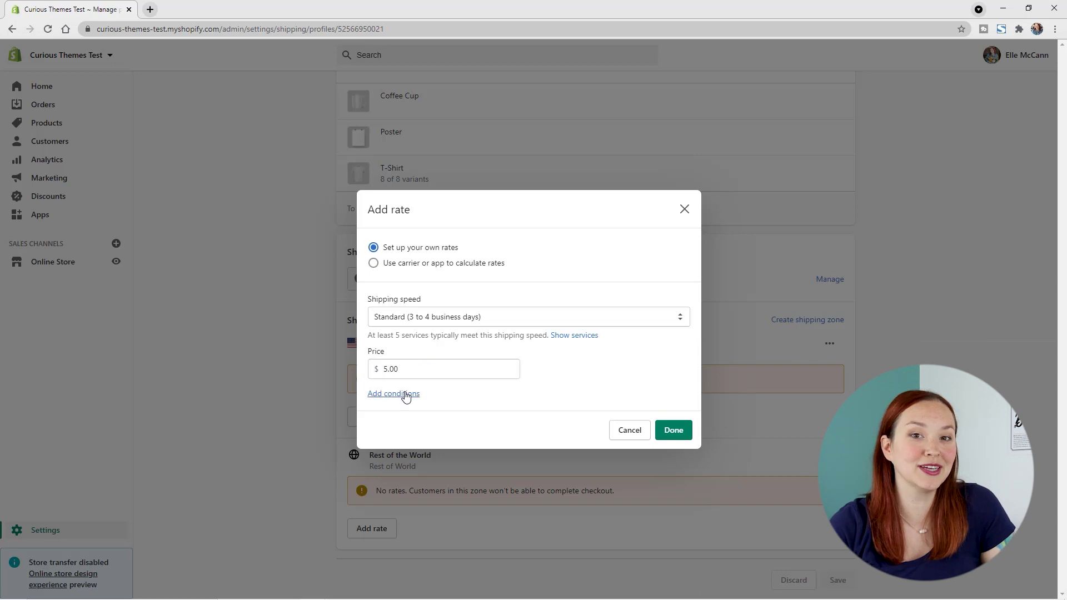
left_click(405, 395)
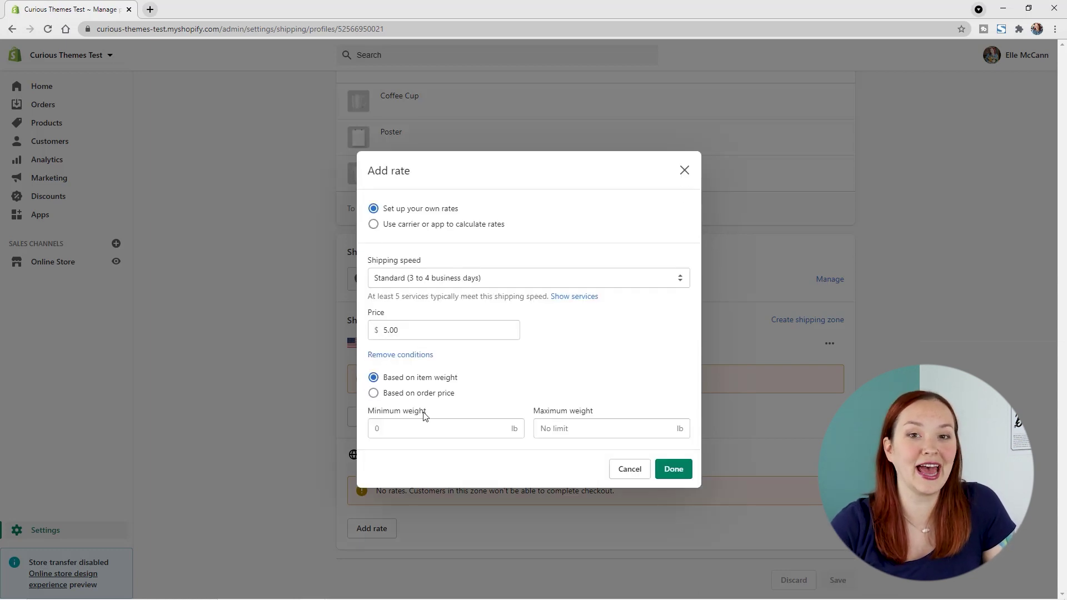
left_click(604, 424)
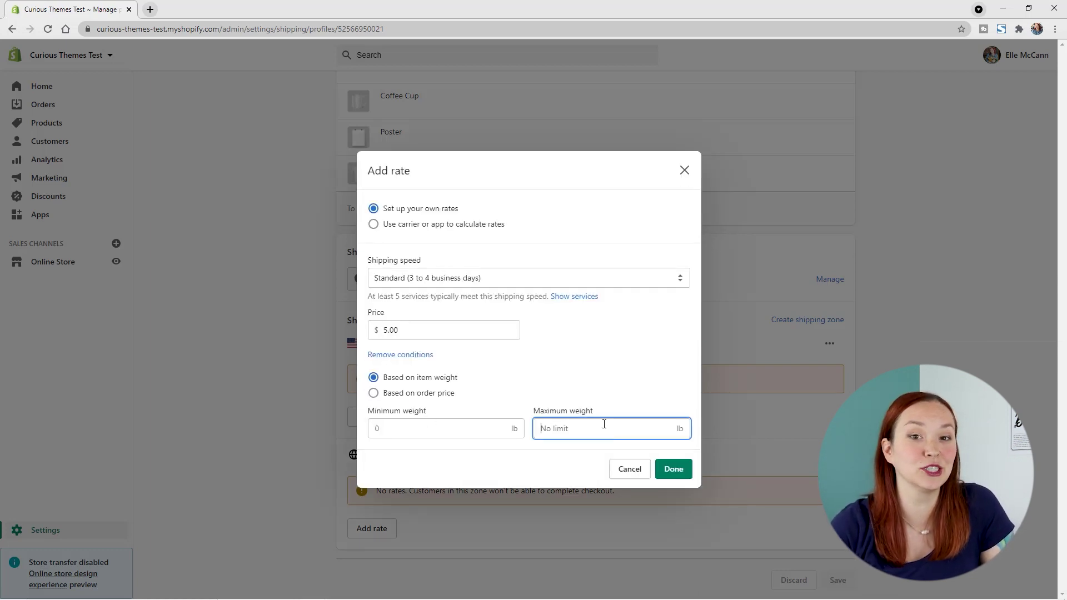
type("2")
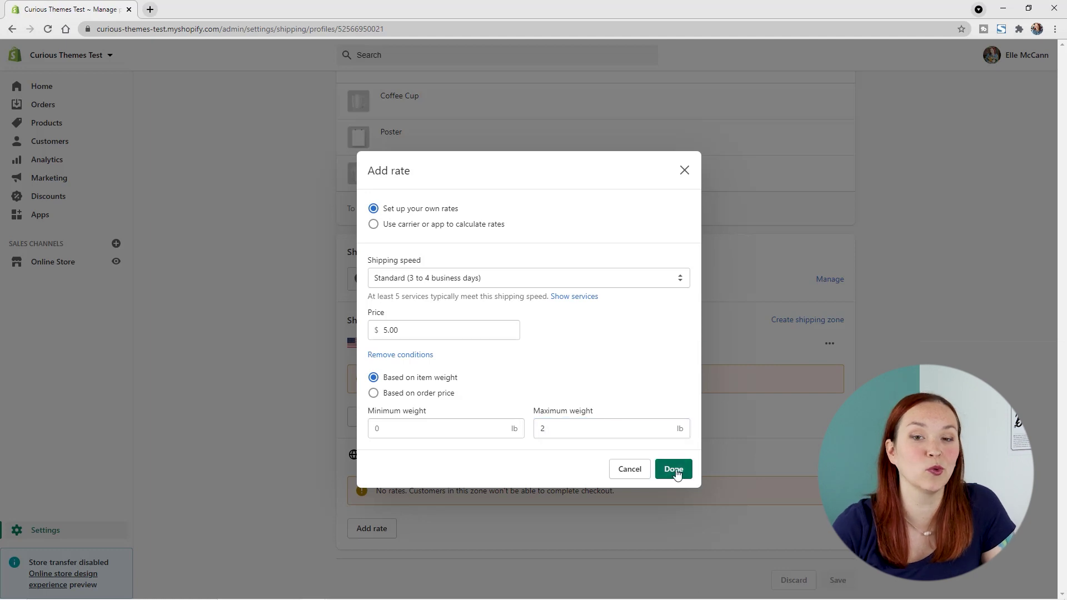
left_click(674, 470)
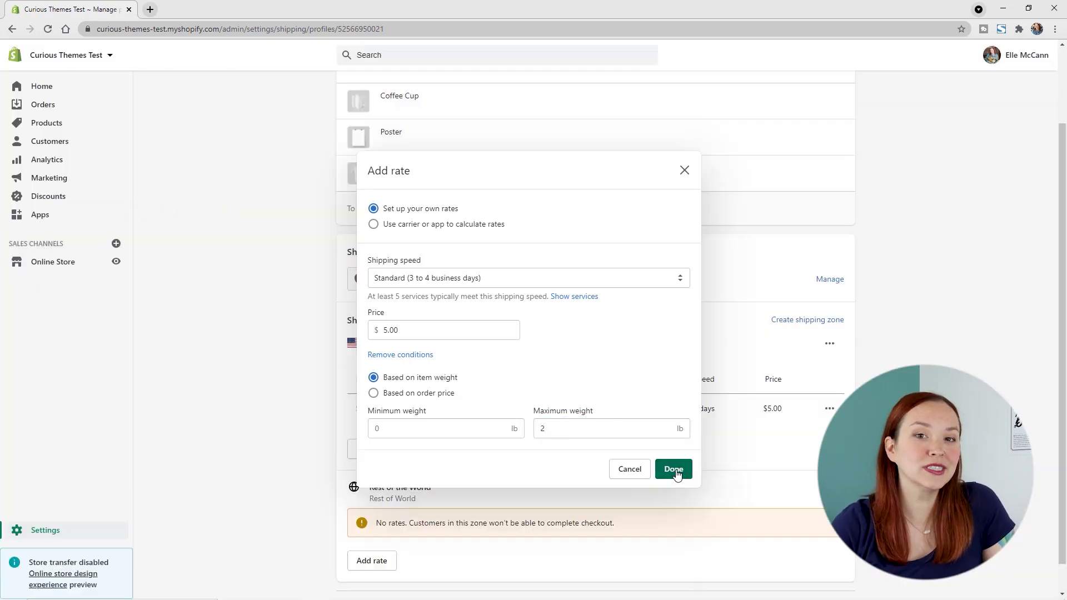
Add a Domestic Standard rate of $10.00 for orders weighing 2.1–5 lb.
left_click(396, 452)
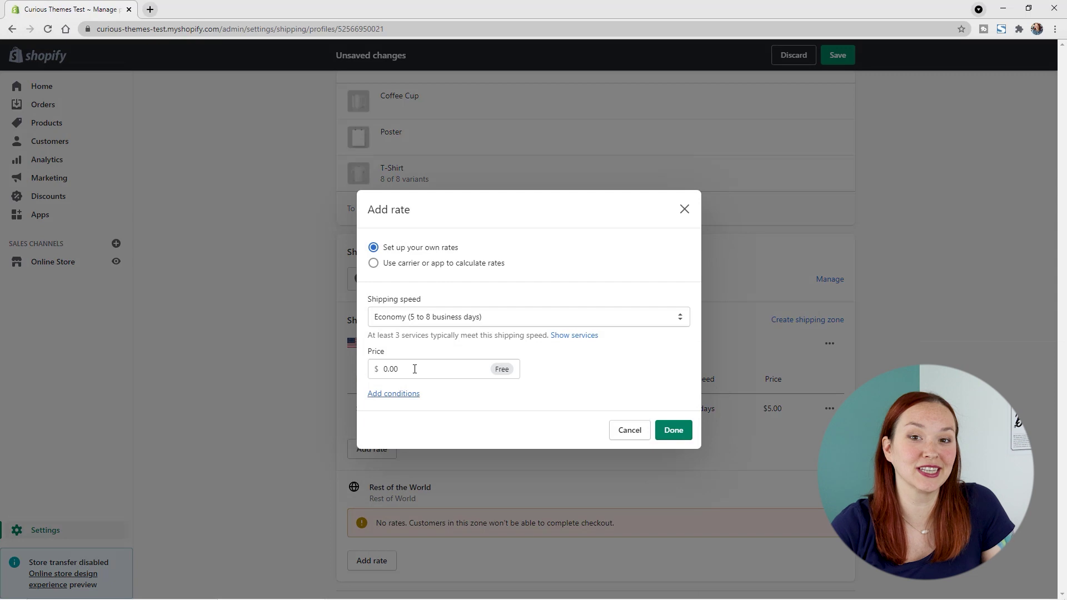
left_click(424, 321)
left_click(425, 342)
left_click(388, 369)
type("10")
left_click(406, 394)
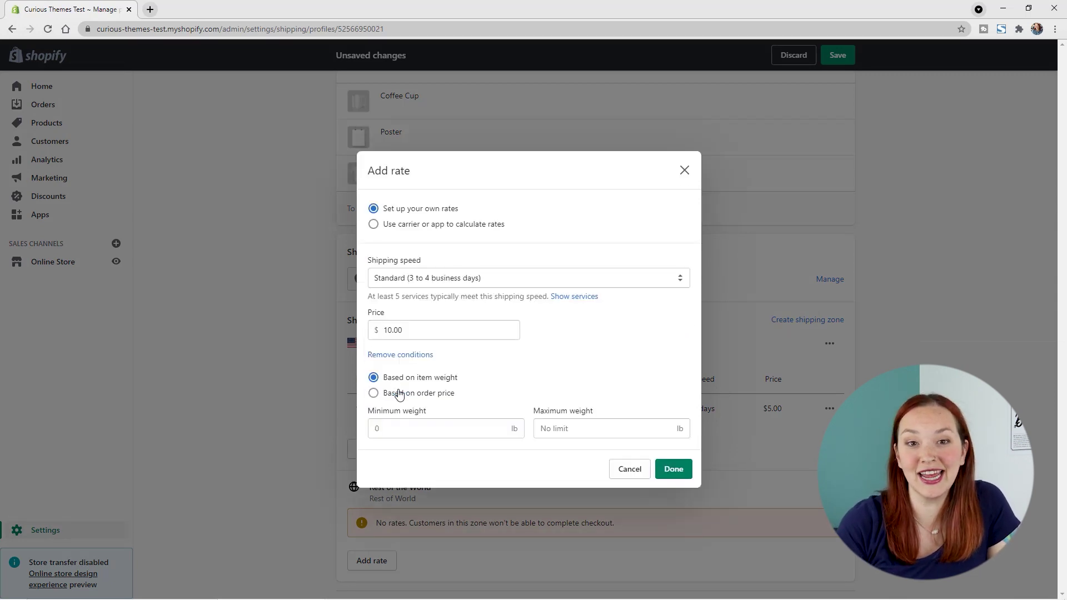
left_click(441, 427)
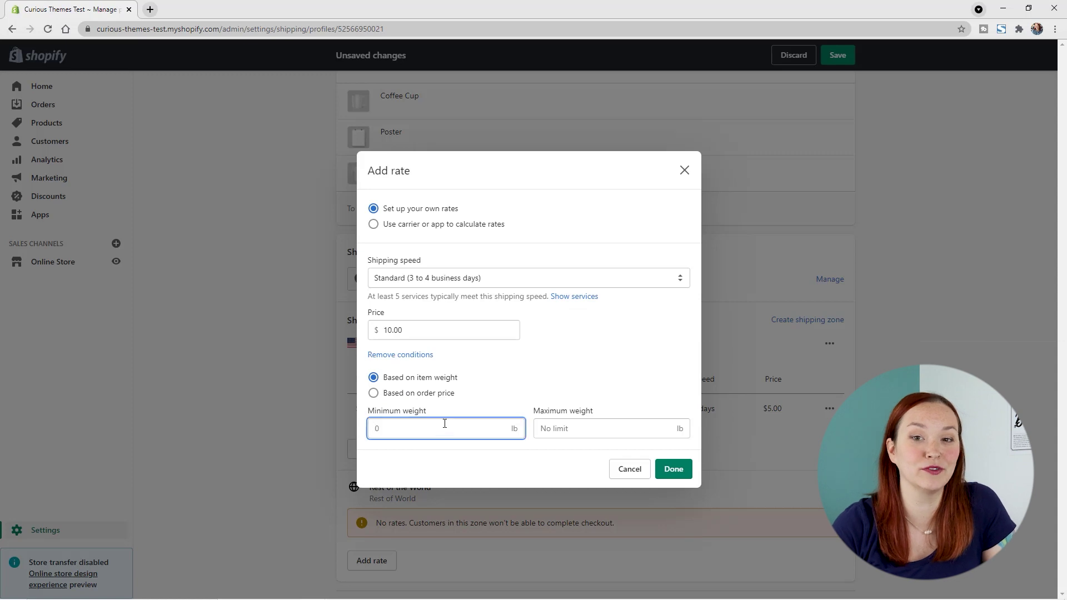
left_click(568, 428)
left_click(678, 479)
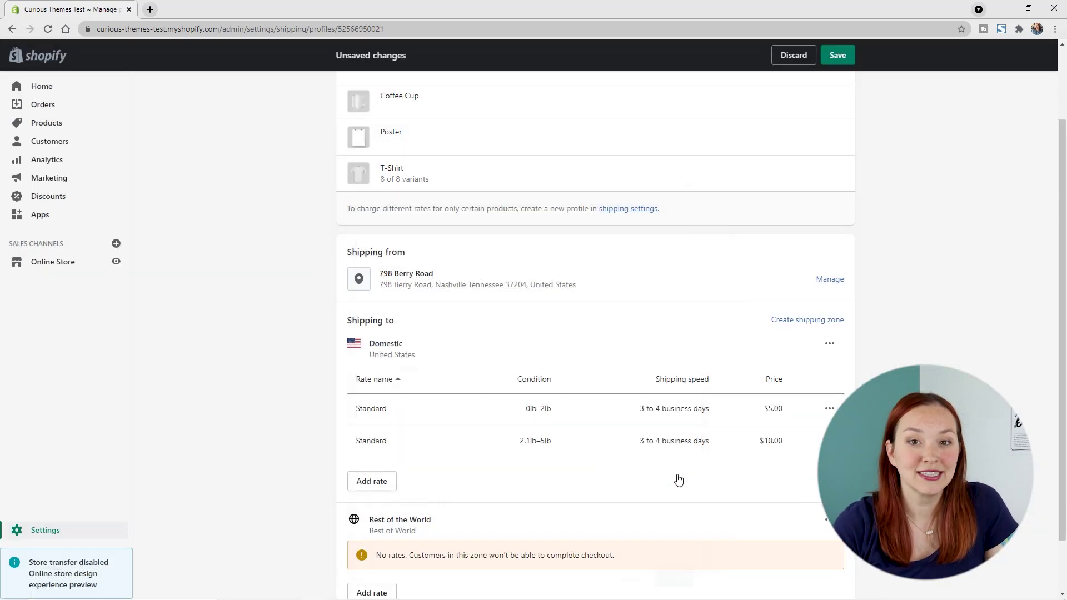
Add a free Domestic Standard rate for orders of $50.00 and up.
left_click(378, 481)
left_click(434, 320)
left_click(431, 344)
left_click(407, 393)
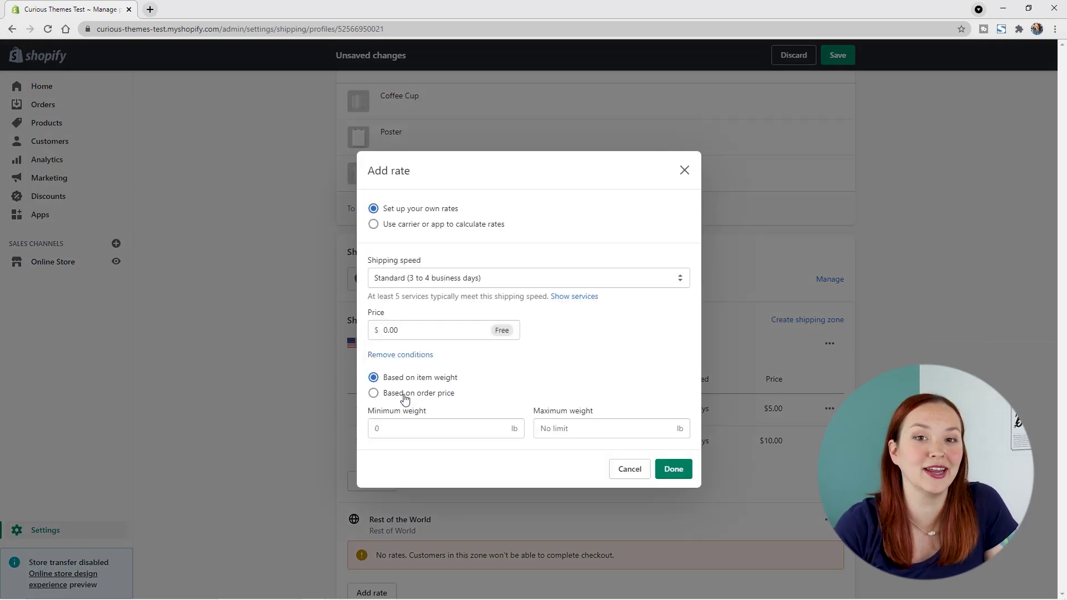
left_click(404, 396)
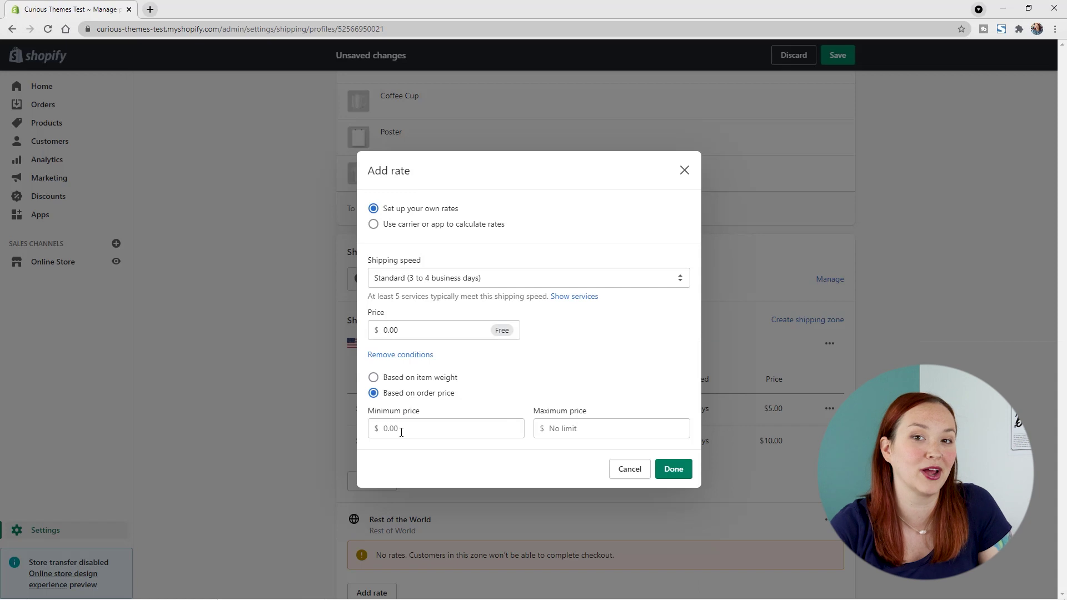
left_click(384, 429)
left_click(673, 469)
left_click(380, 514)
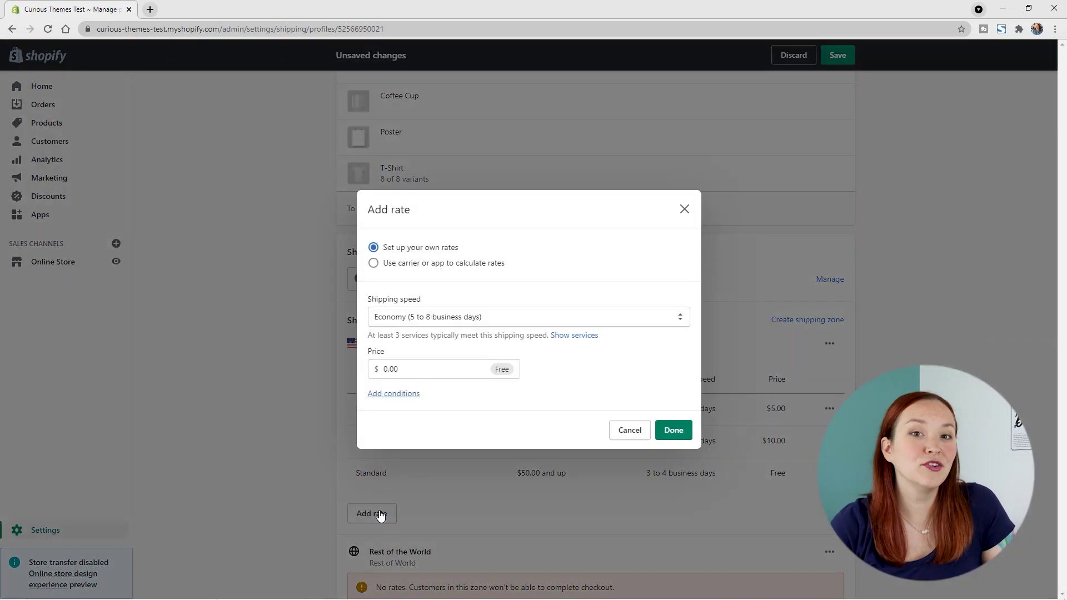
Add a USPS calculated rate for First Class, Priority and Priority Express mail with a $2.00 handling fee.
left_click(433, 267)
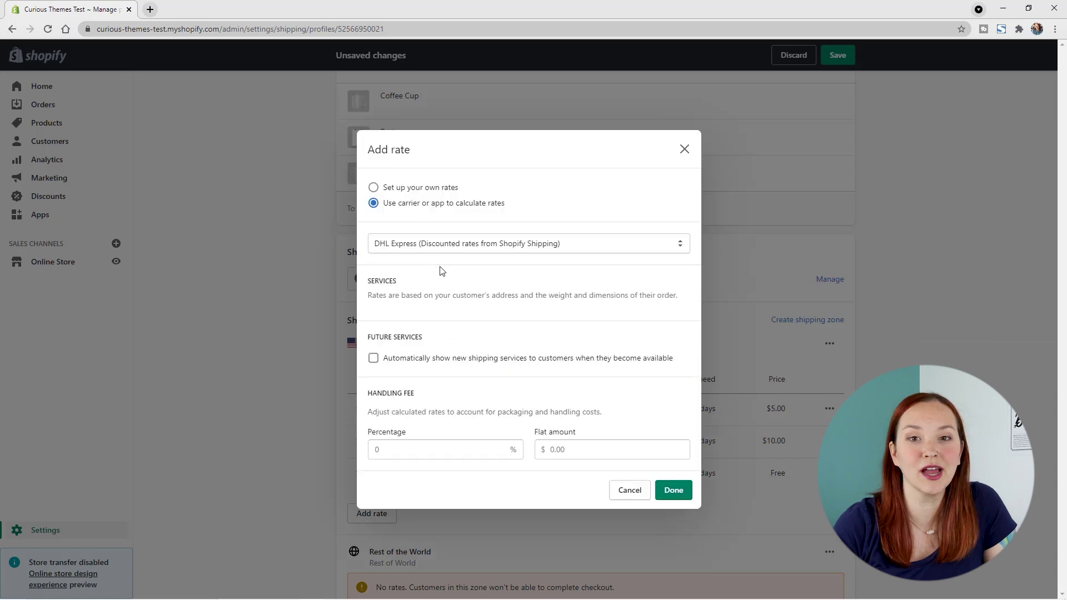
left_click(445, 243)
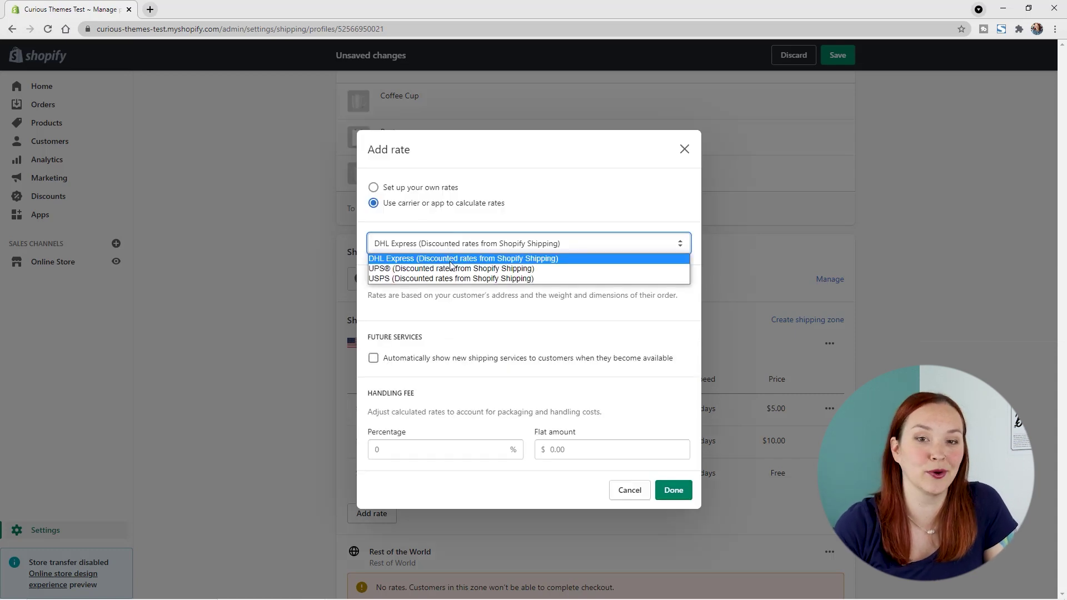
left_click(452, 279)
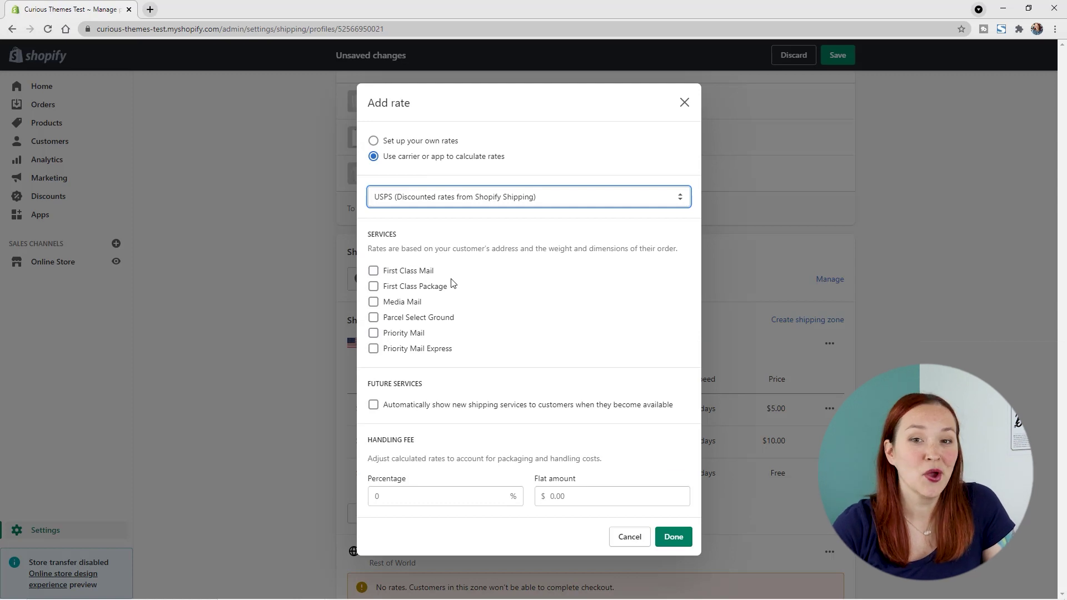
left_click(412, 275)
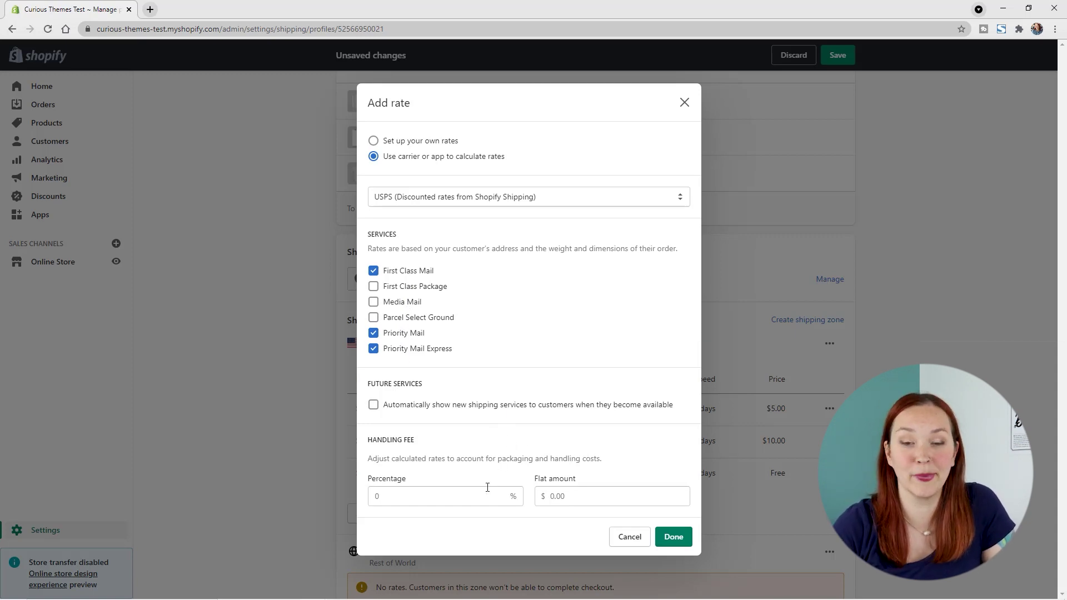
left_click(552, 497)
type("2")
left_click(596, 471)
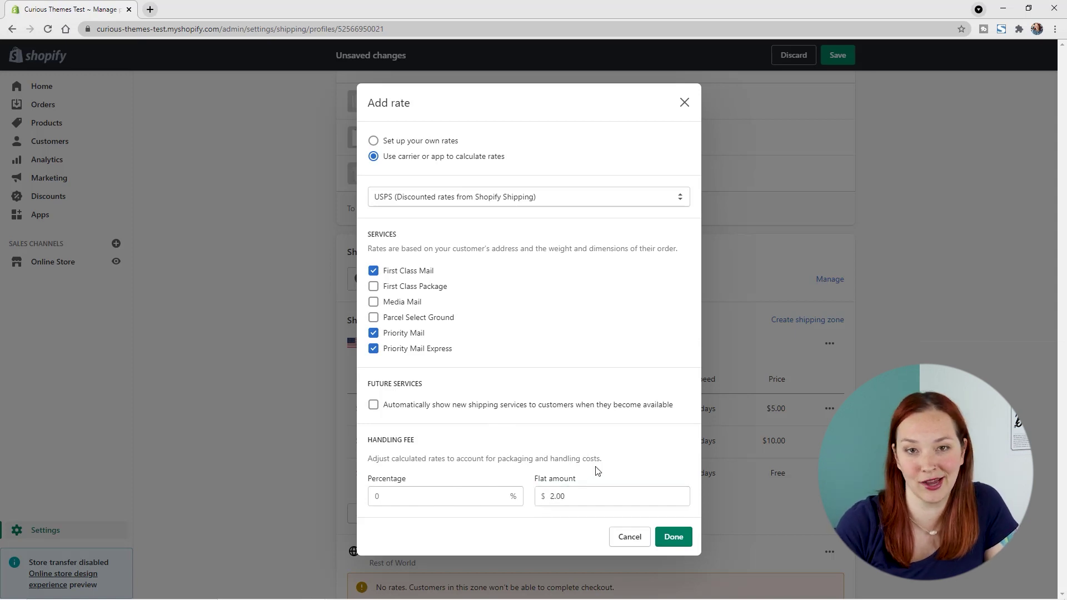
left_click(674, 537)
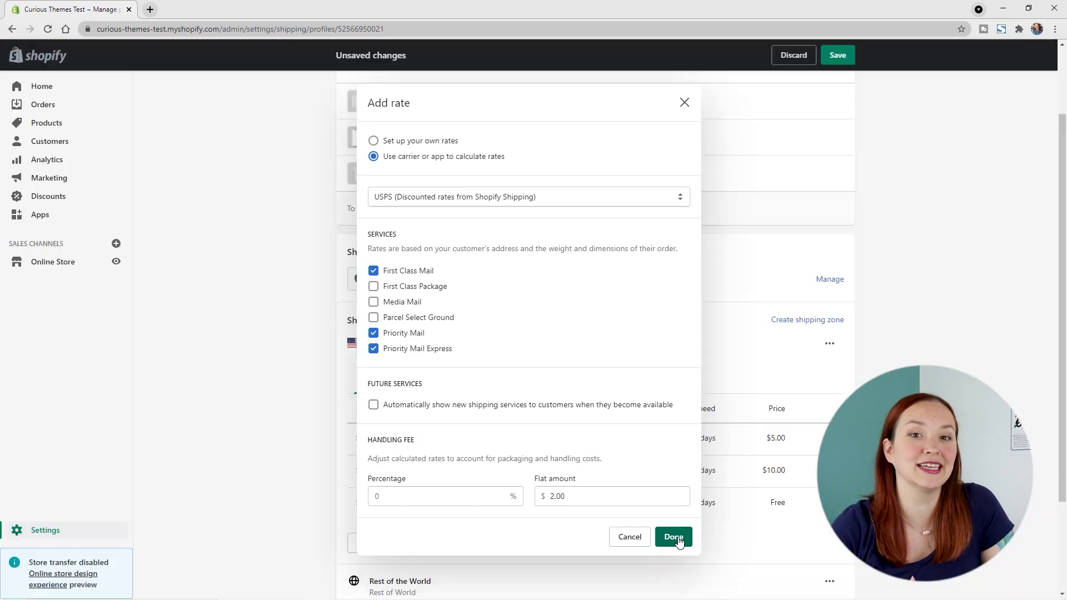
Begin a new shipping zone and review its country list.
left_click(837, 360)
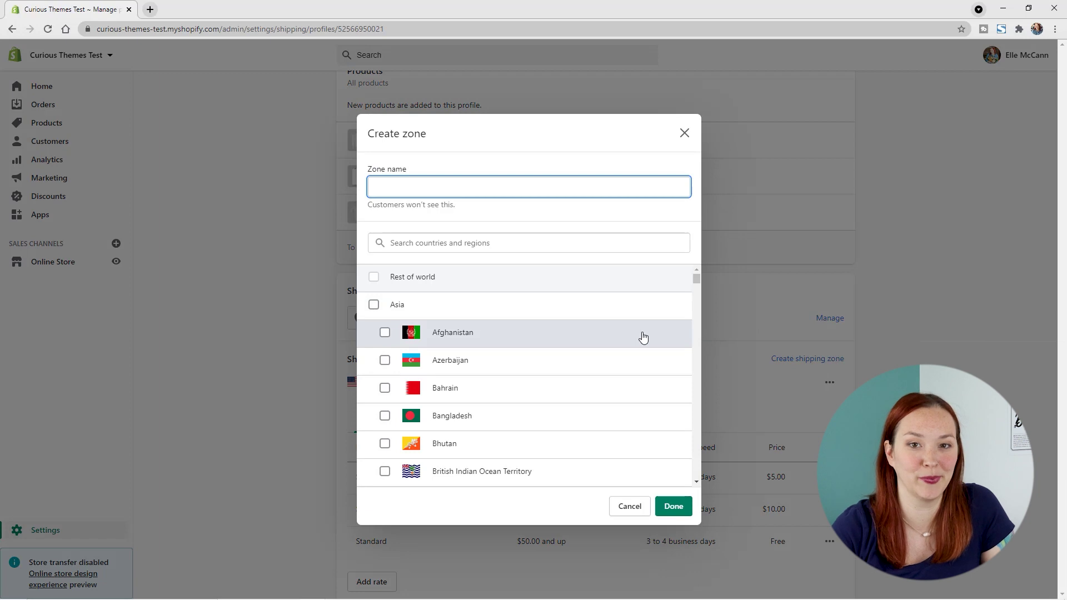
scroll(644, 337, "down", 12)
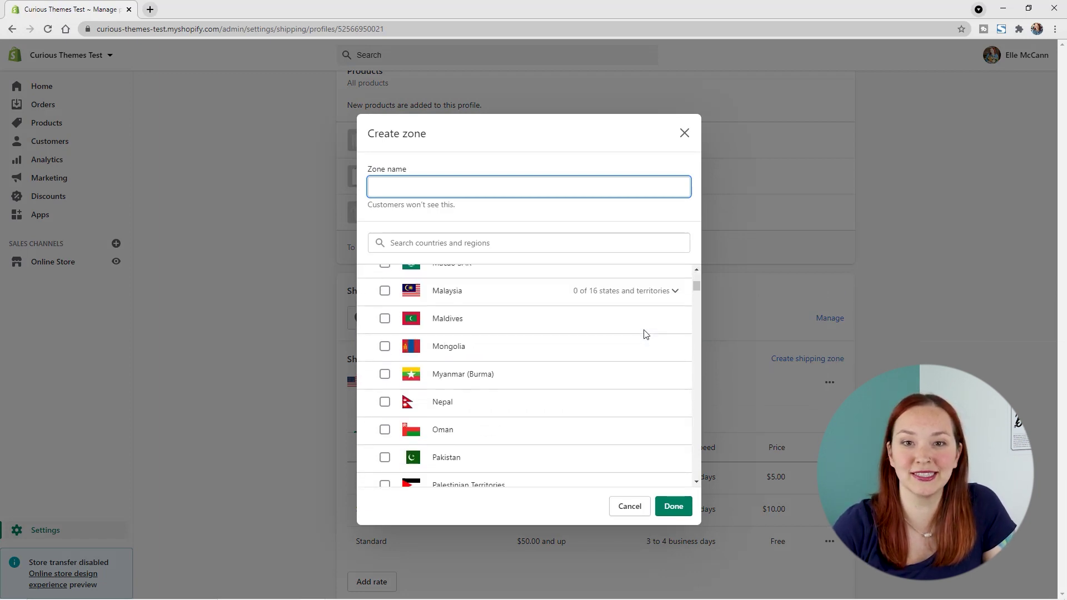
scroll(644, 333, "down", 12)
scroll(644, 332, "down", 6)
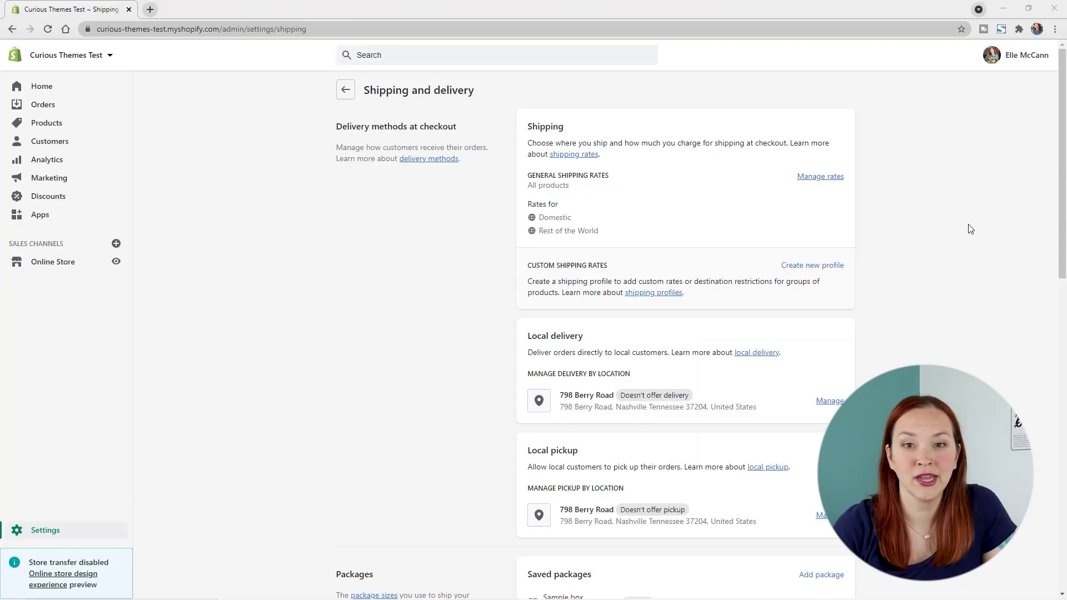
Create a custom shipping profile named Heavy Shipping containing Coffee Cup.
triple_click(597, 266)
left_click(646, 269)
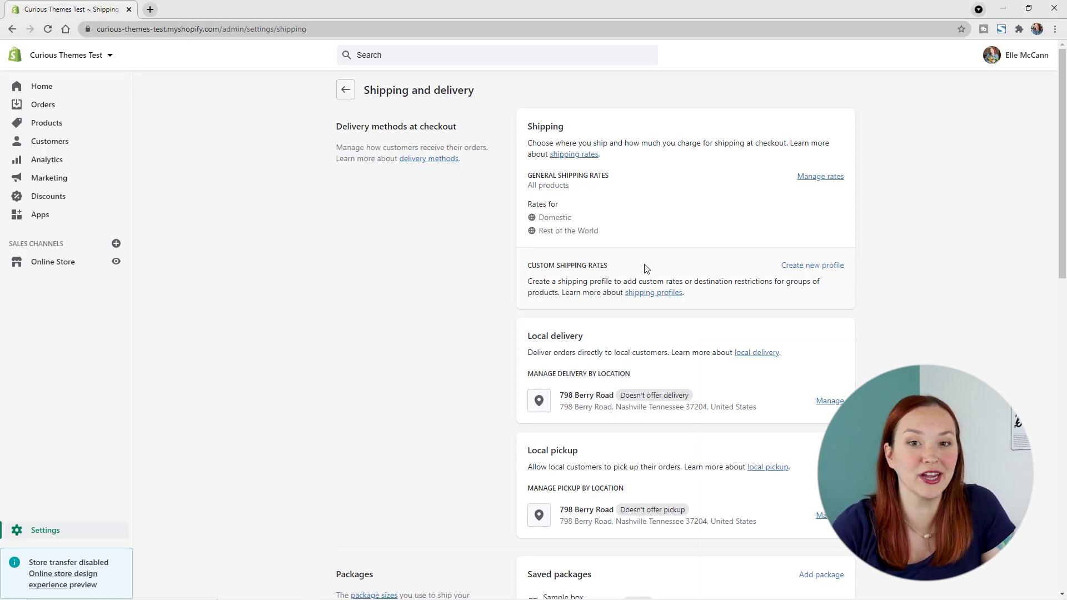
left_click(793, 268)
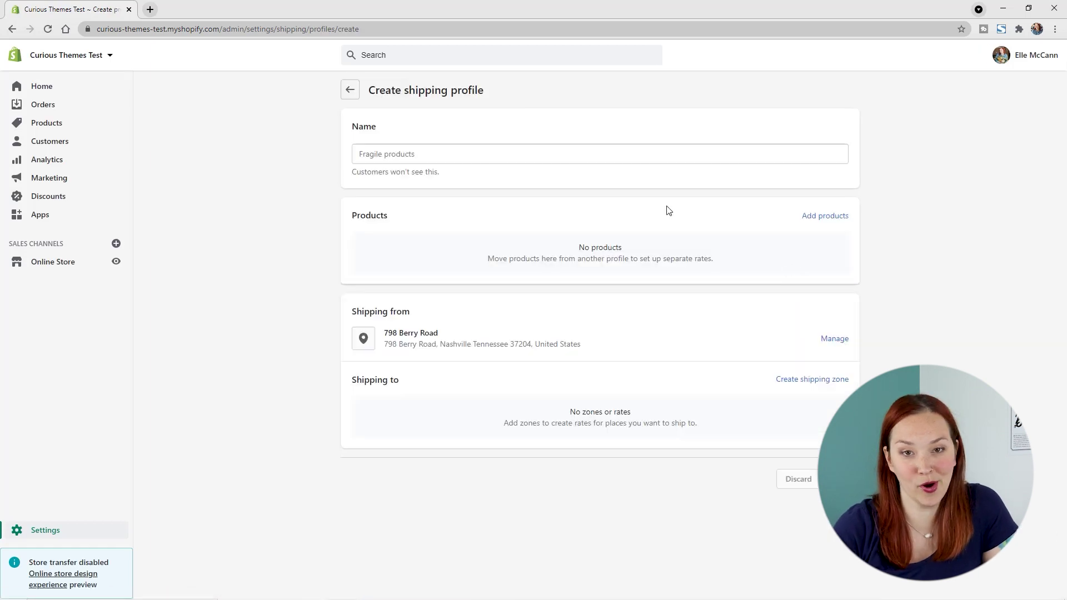
left_click(658, 156)
type("Heavy Shipping")
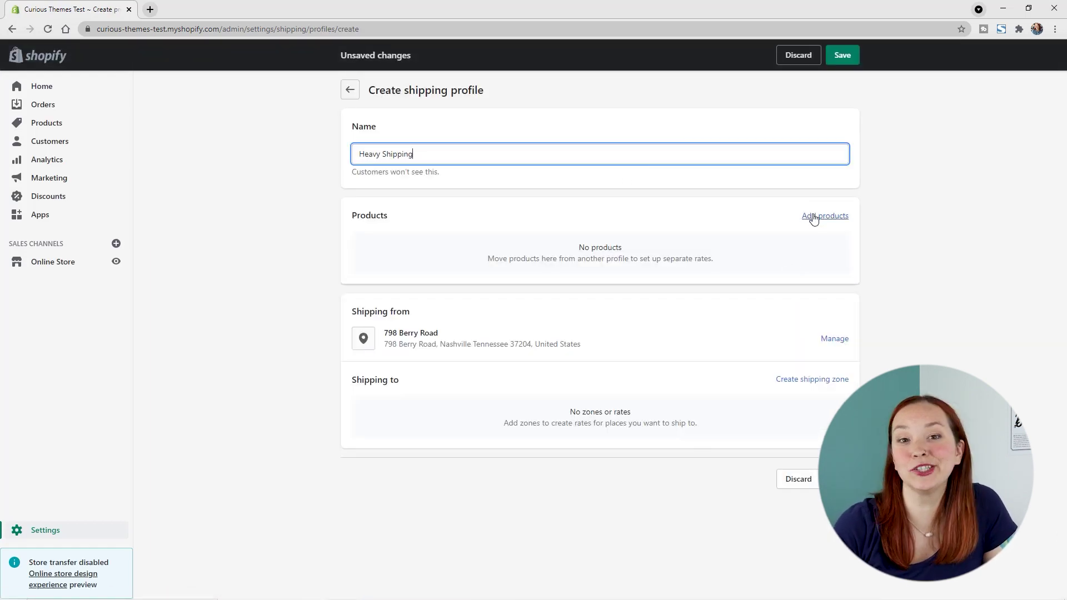
left_click(812, 217)
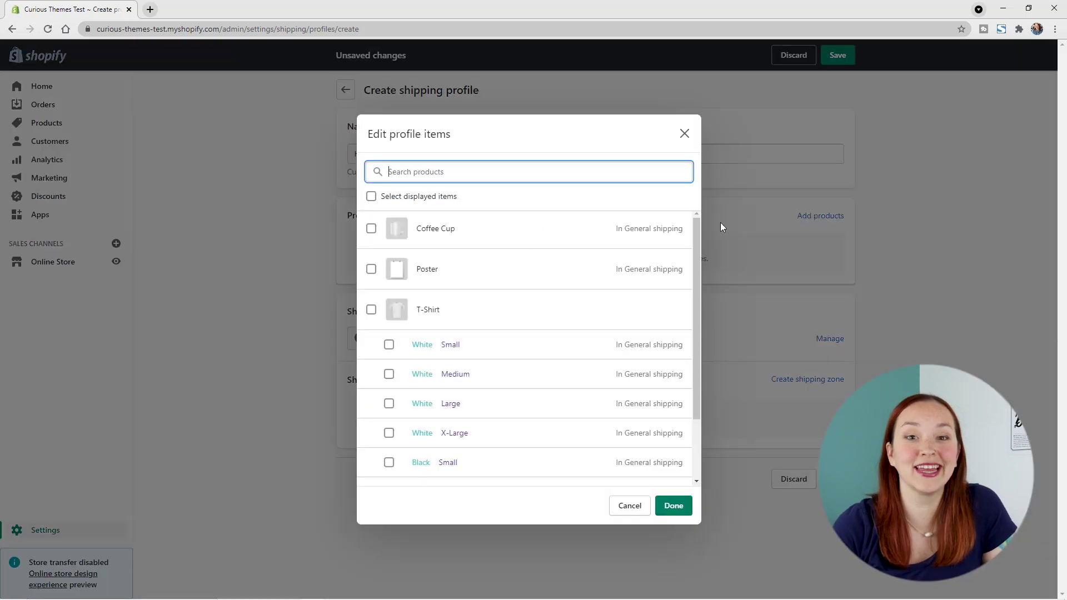
left_click(456, 238)
left_click(672, 506)
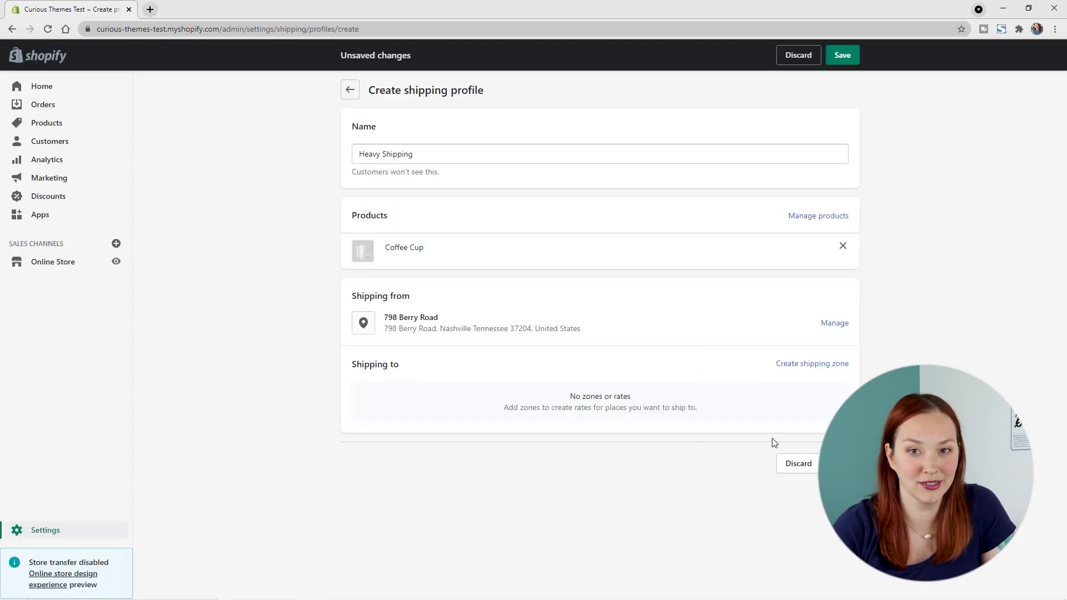
Give Heavy Shipping a United States zone with a Standard rate priced at 5.
left_click(806, 364)
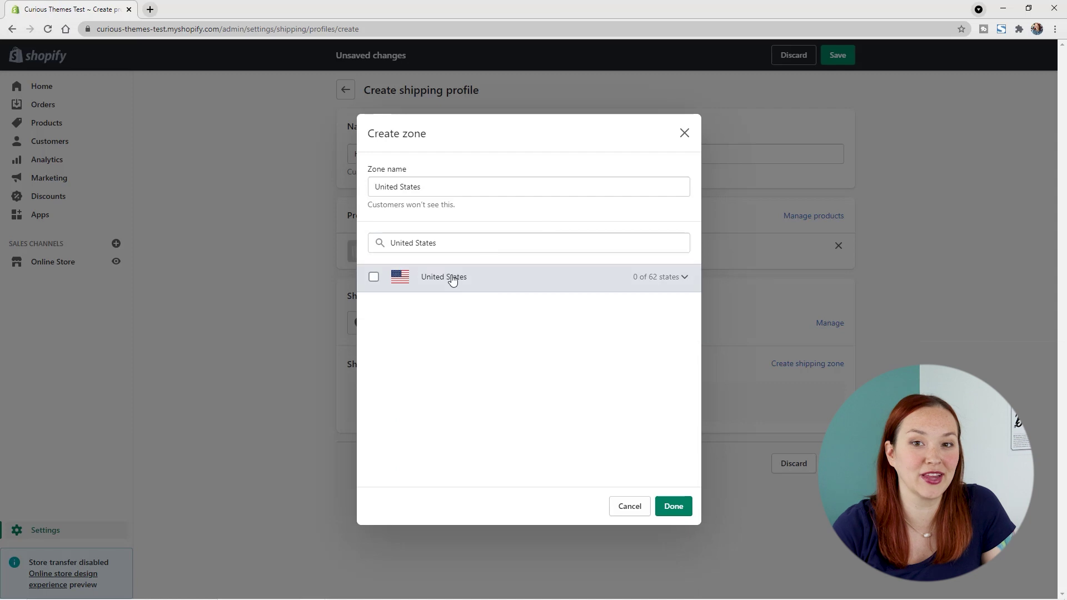
left_click(452, 278)
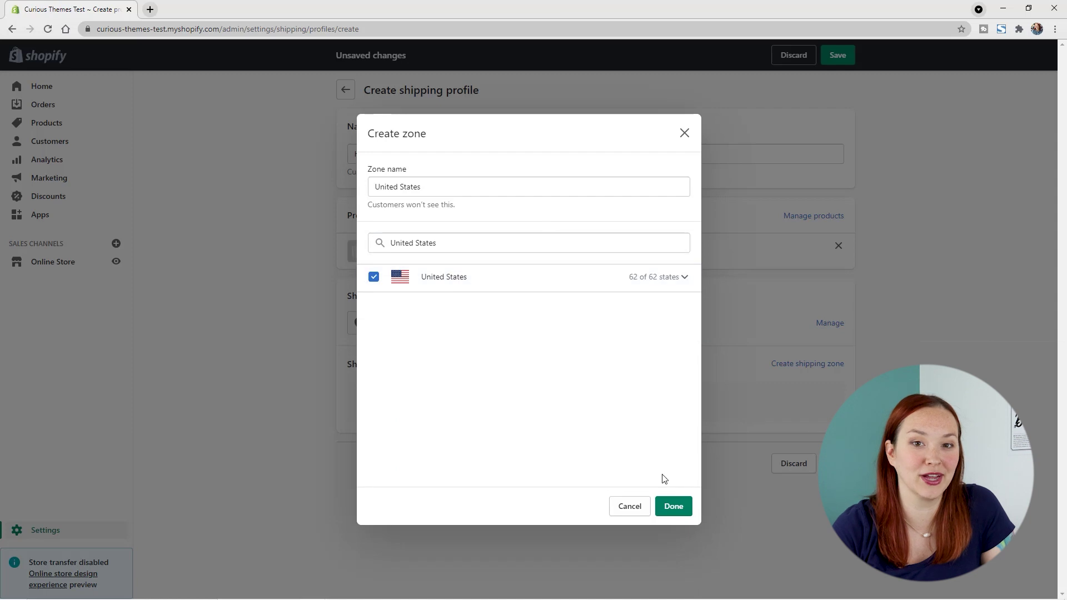
left_click(673, 507)
left_click(372, 461)
left_click(427, 317)
left_click(428, 340)
double_click(385, 369)
type("5")
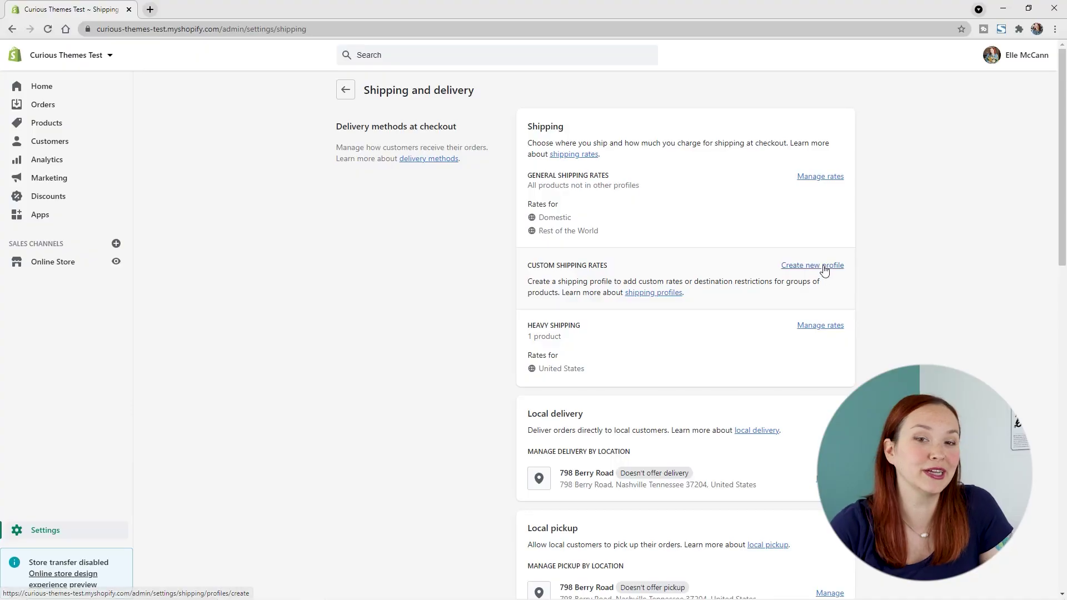
Create a Tube Shipping profile containing Poster.
left_click(821, 266)
type("Tube Shipping")
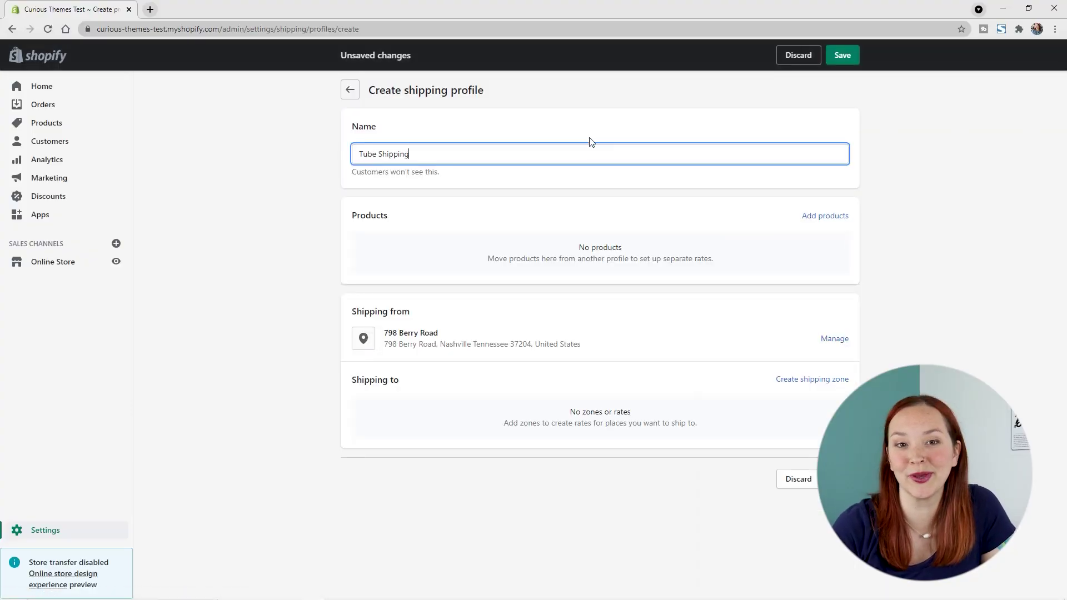
left_click(817, 216)
left_click(517, 269)
left_click(674, 505)
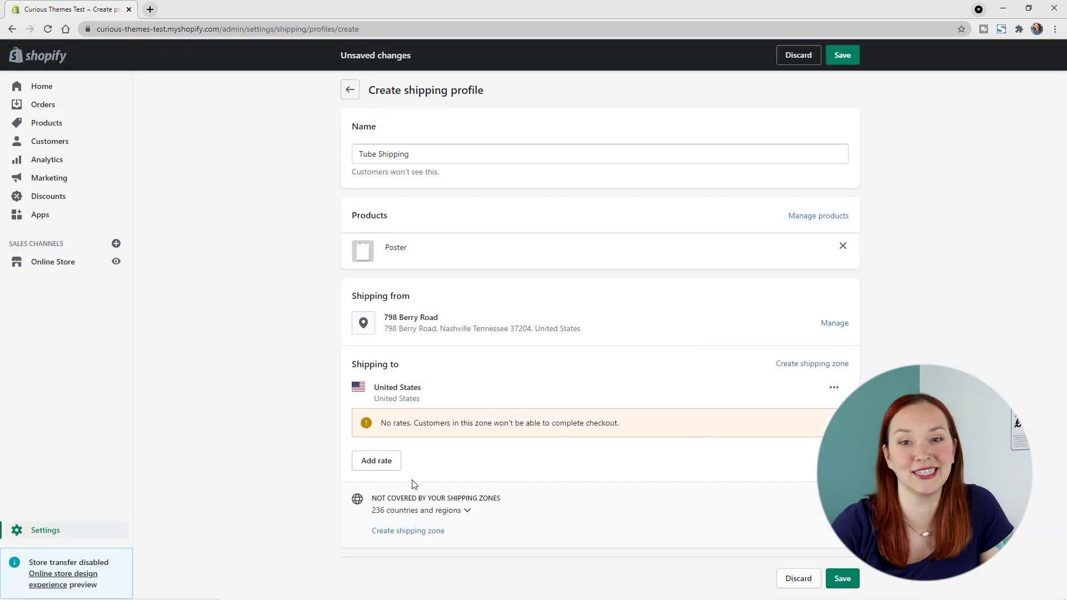
Add a Standard United States rate of 7.00 to the Tube Shipping profile.
left_click(374, 463)
left_click(528, 317)
left_click(434, 340)
left_click(388, 369)
key("BackSpace")
type("7")
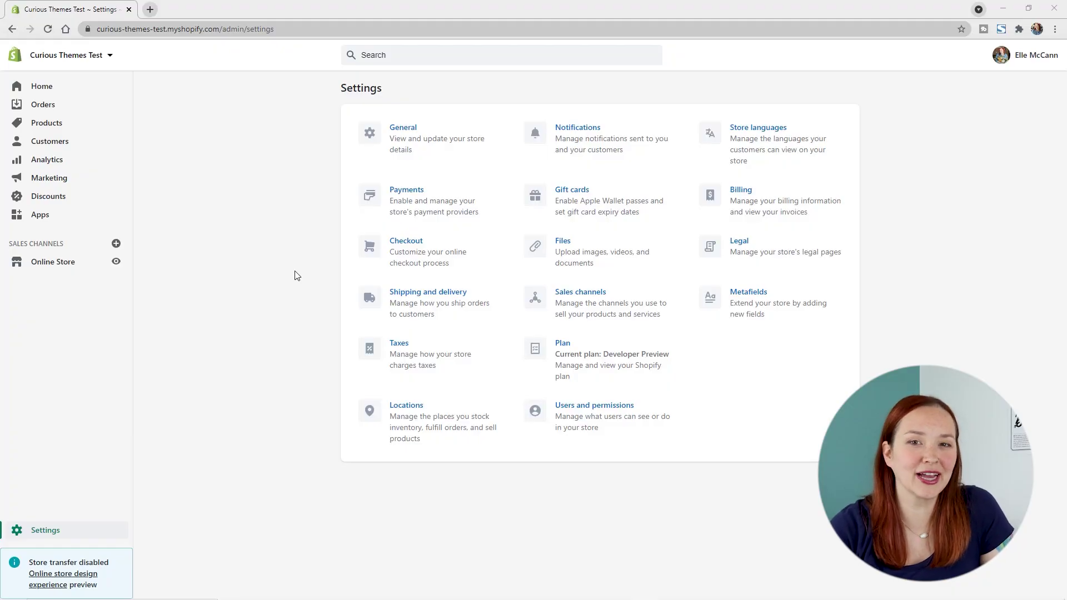
Open Shipping and delivery and scroll down to the Packages section showing Sample box.
left_click(430, 308)
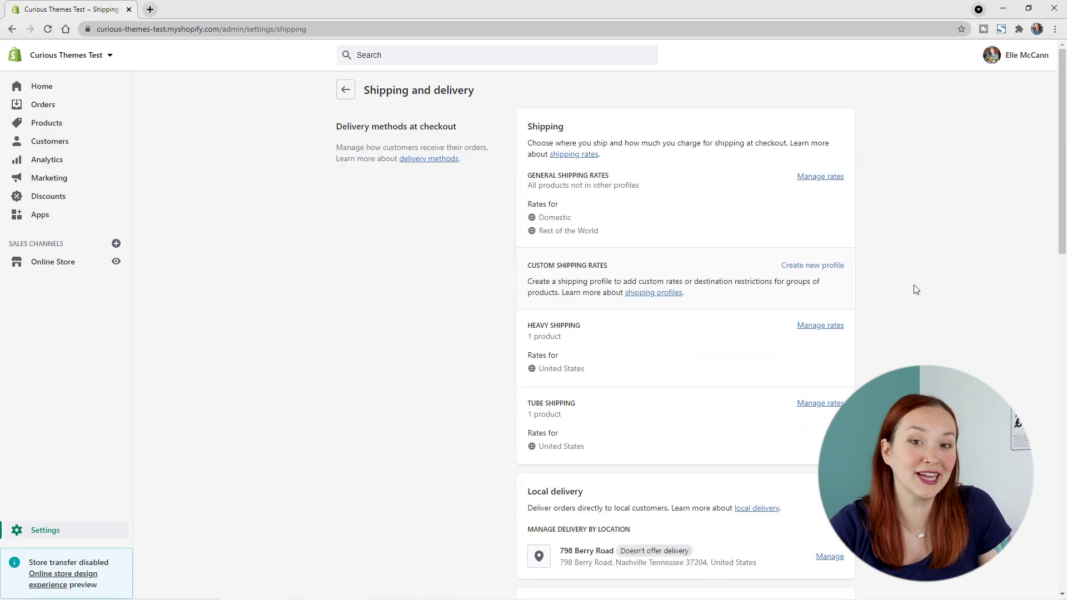
scroll(916, 289, "down", 5)
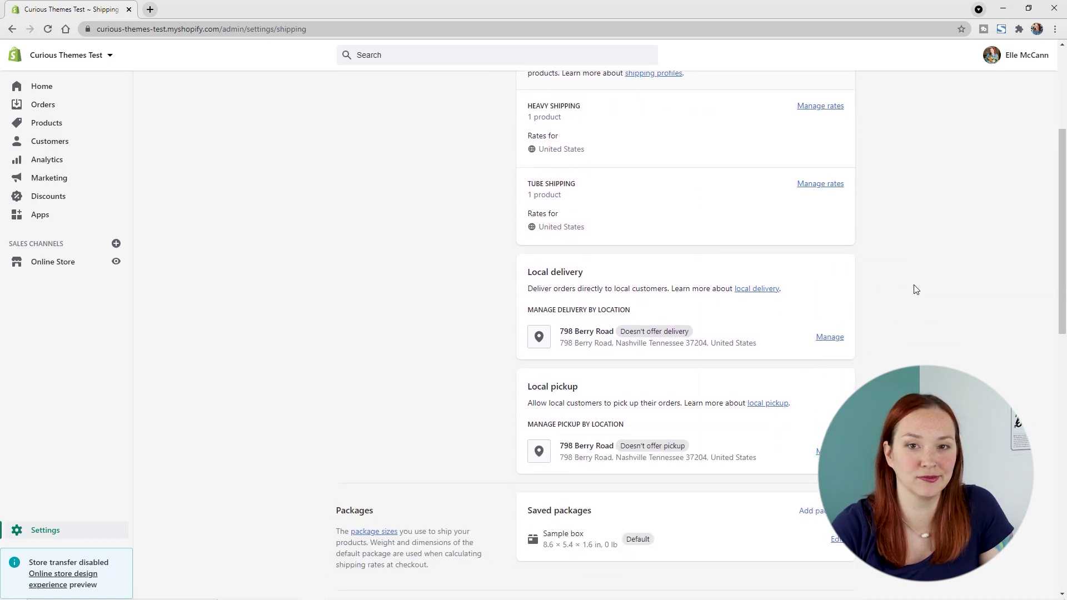
scroll(916, 289, "down", 3)
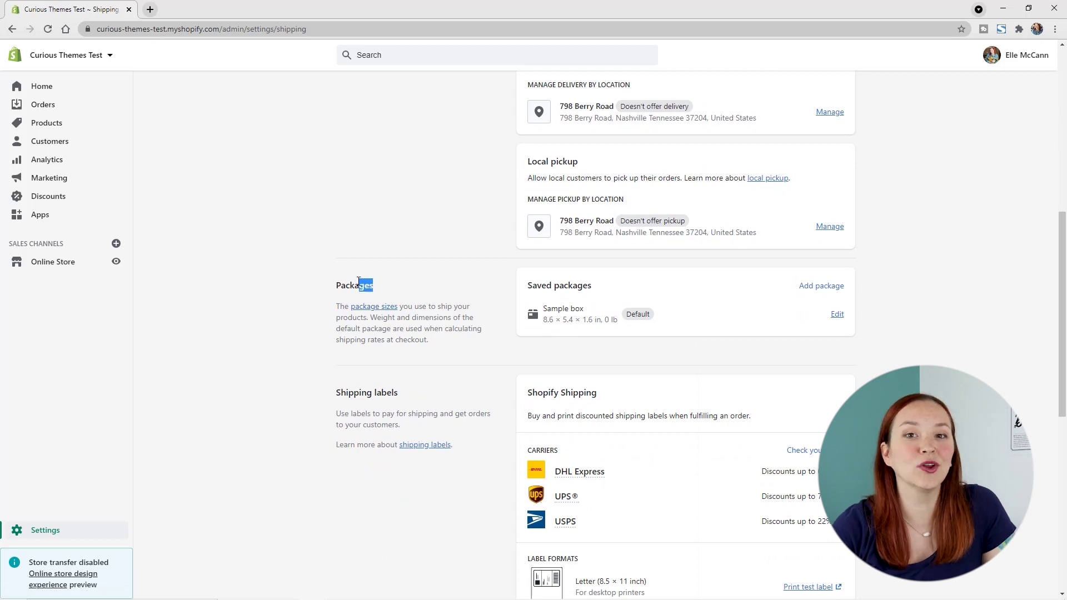
left_click(320, 295)
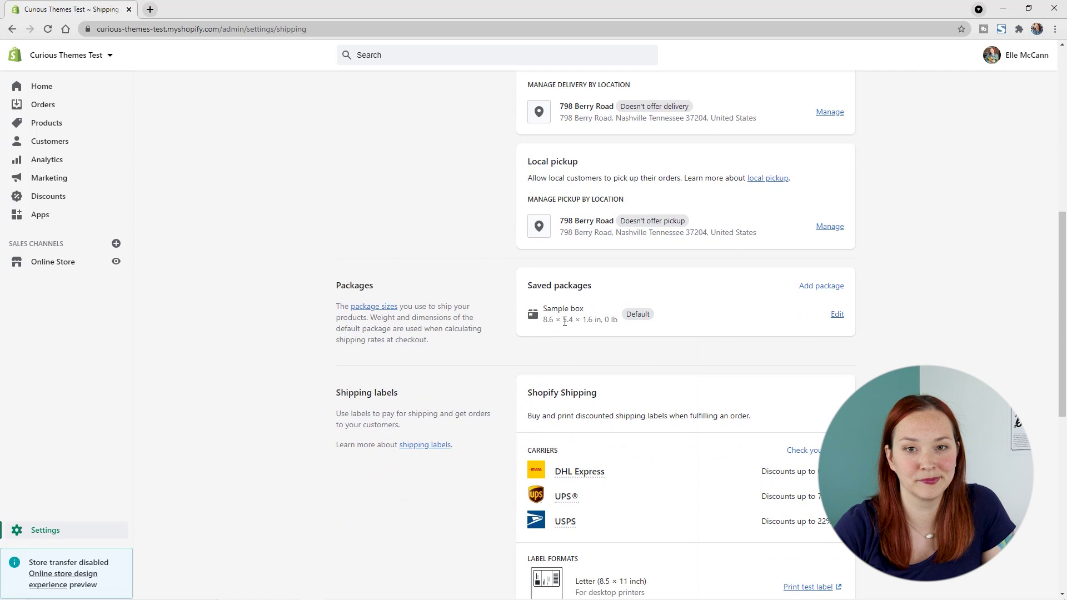
Save the USPS Priority Mail Small Flat Rate Box (8.625 × 5.375 × 1.625 in) as a package.
left_click(833, 289)
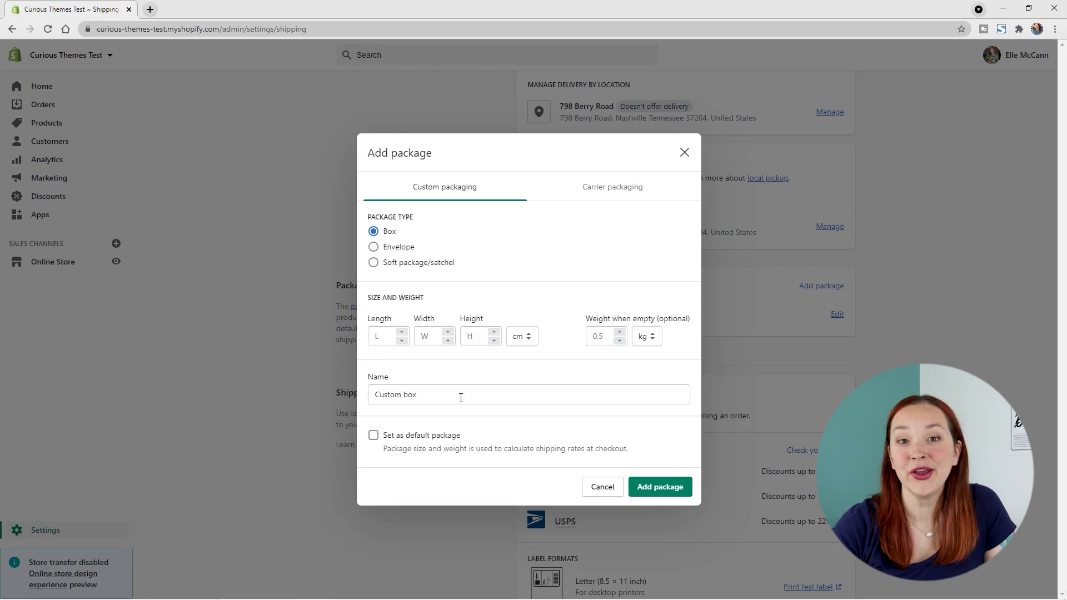
left_click(580, 187)
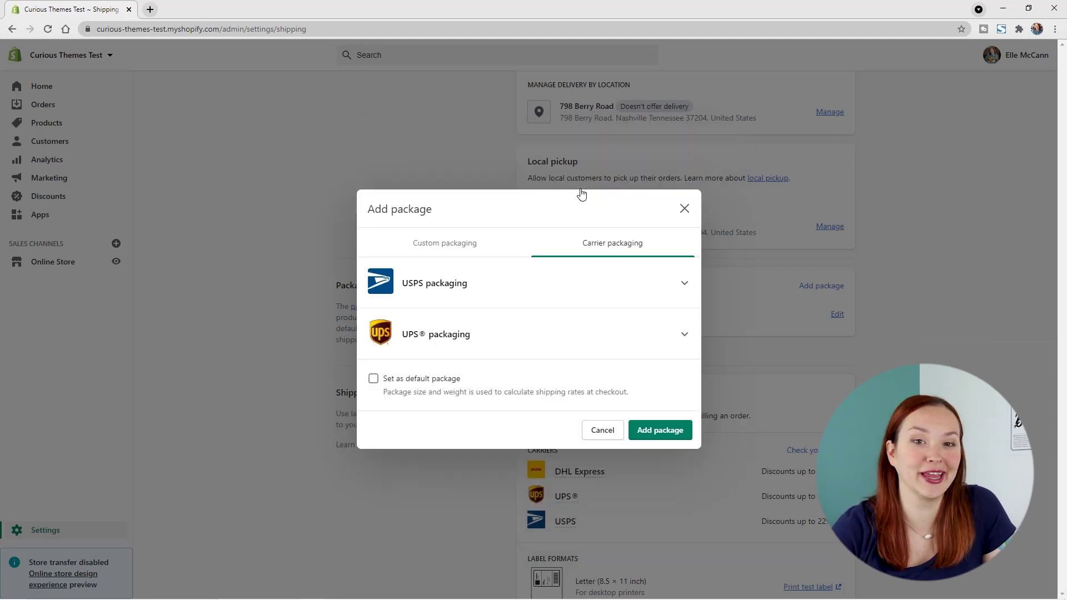
left_click(684, 283)
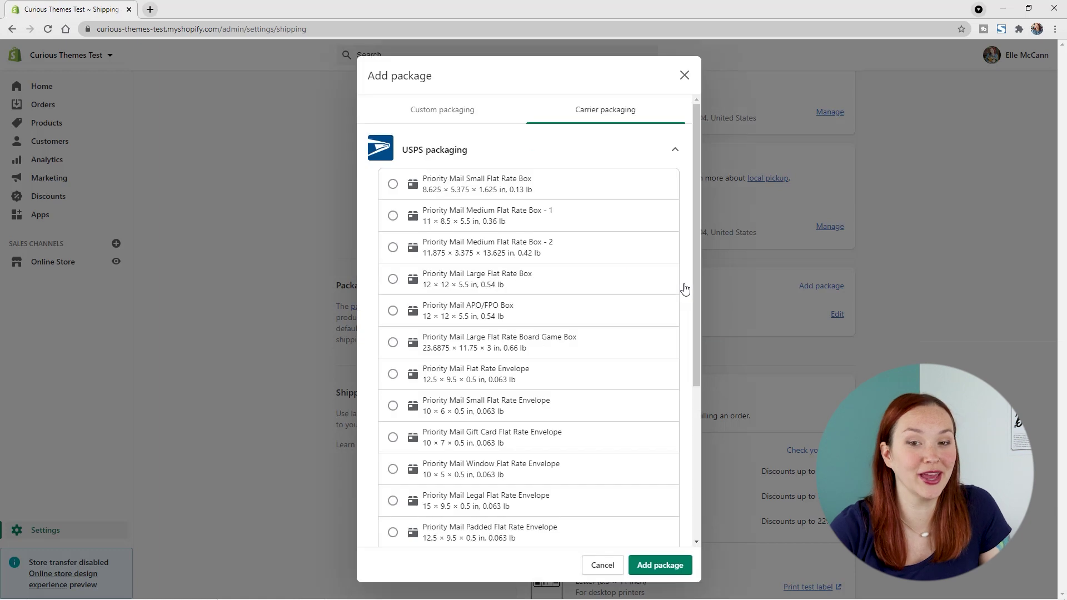
left_click(521, 185)
left_click_drag(698, 249, 708, 411)
left_click(655, 568)
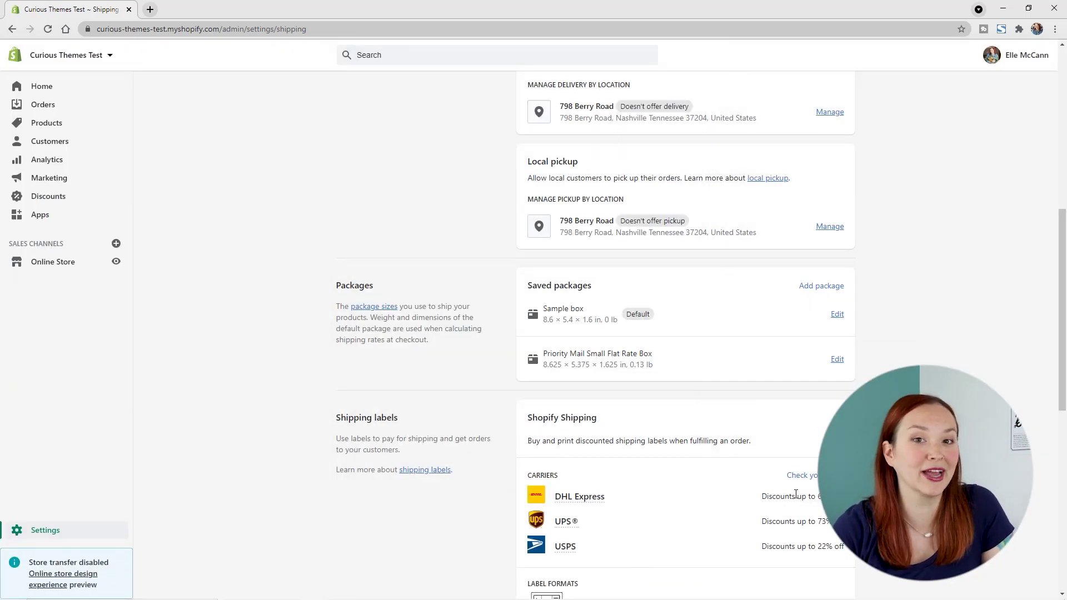
Make the Priority Mail Small Flat Rate Box the default package.
left_click(837, 360)
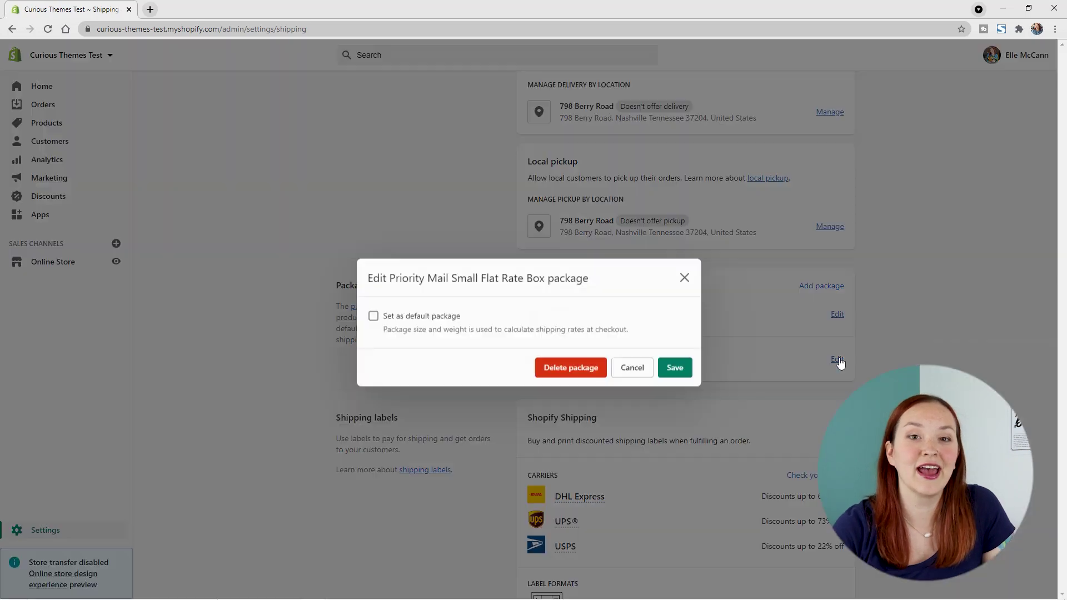
left_click(394, 317)
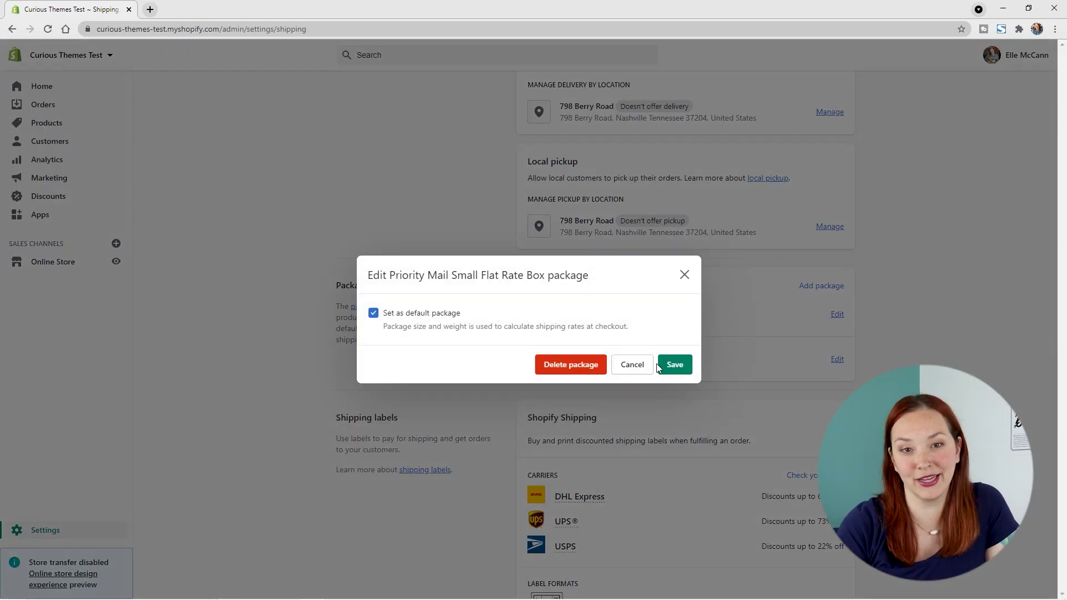
left_click(675, 365)
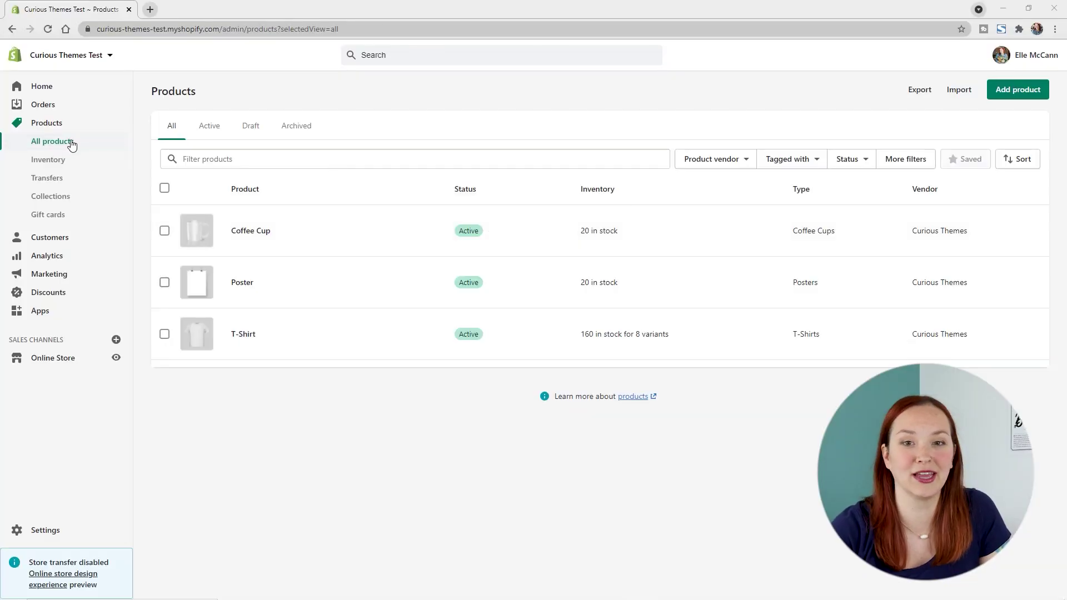
left_click(250, 231)
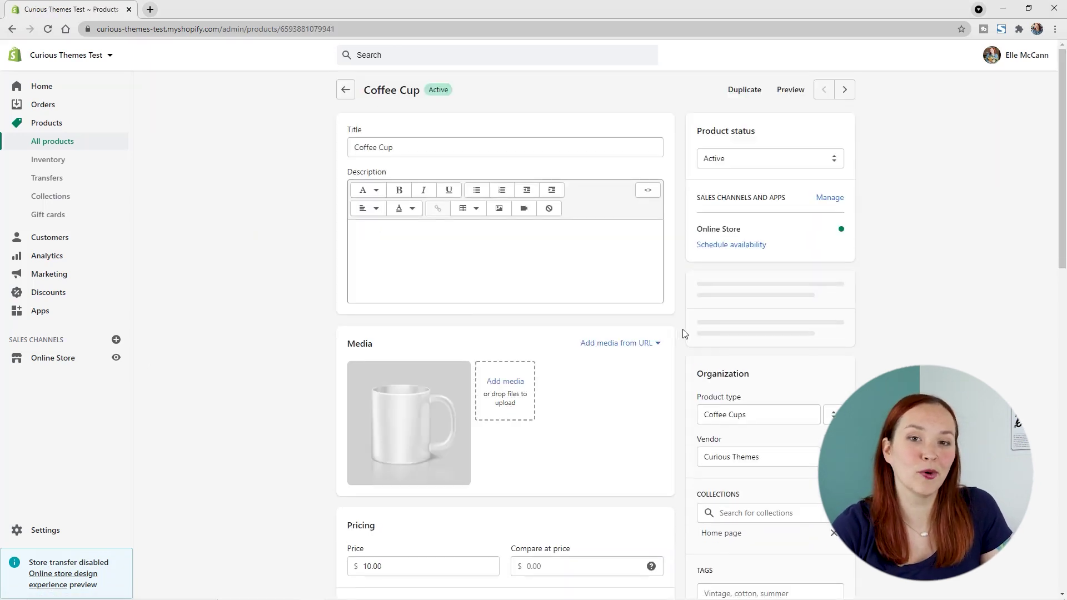
scroll(684, 333, "down", 5)
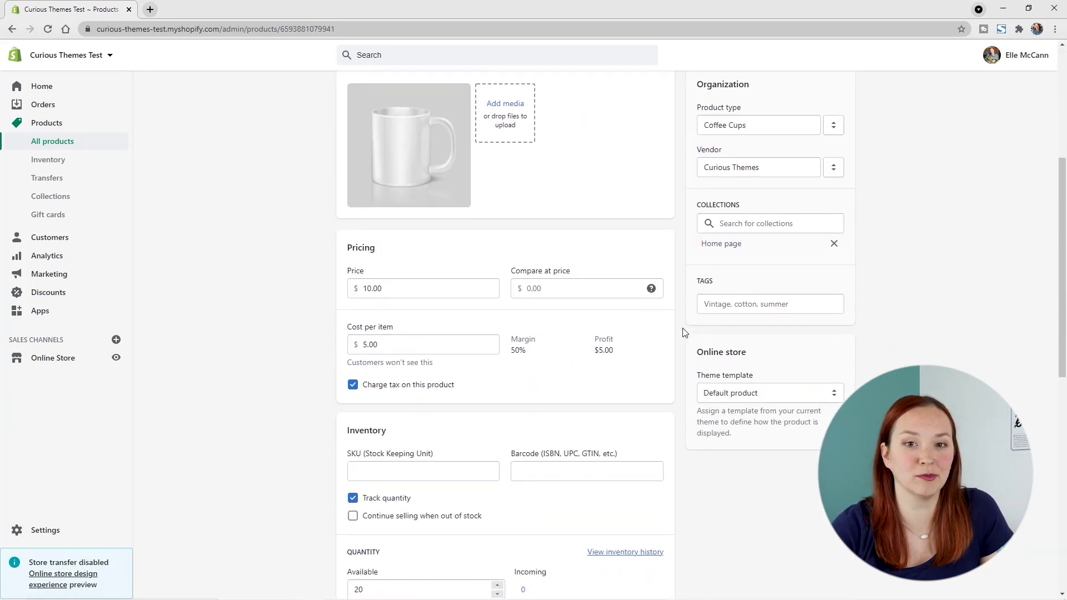
scroll(684, 332, "down", 8)
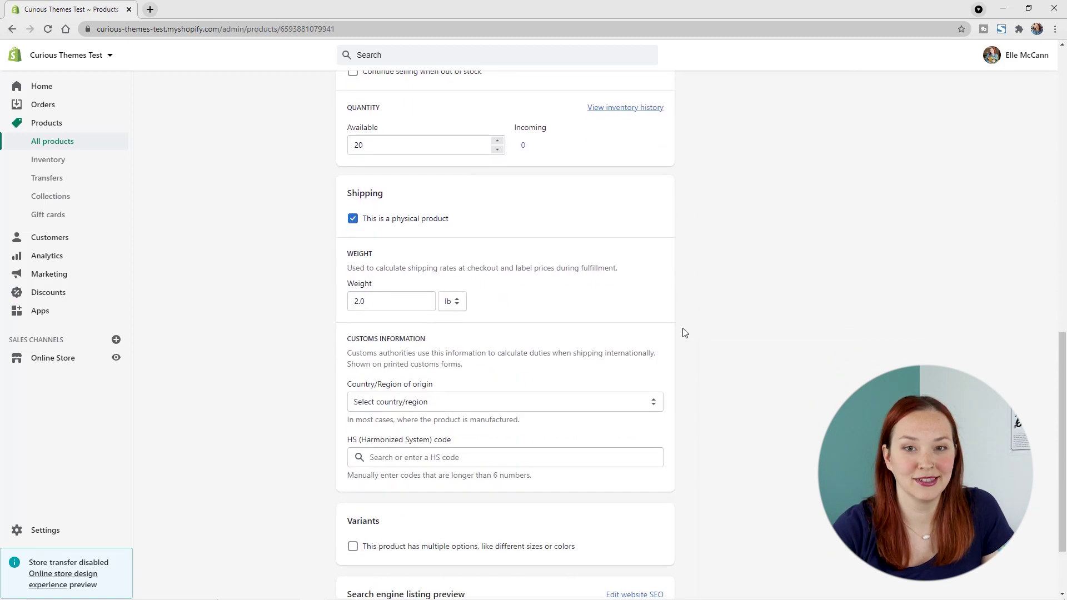
scroll(684, 332, "down", 1)
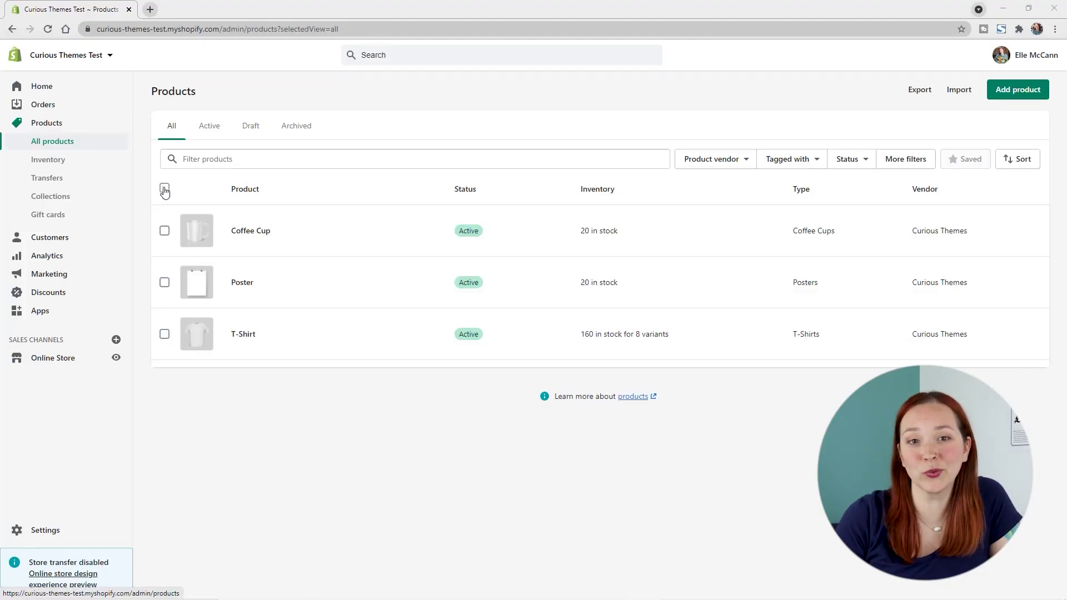
Select all three products and open them in the bulk editor.
left_click(165, 189)
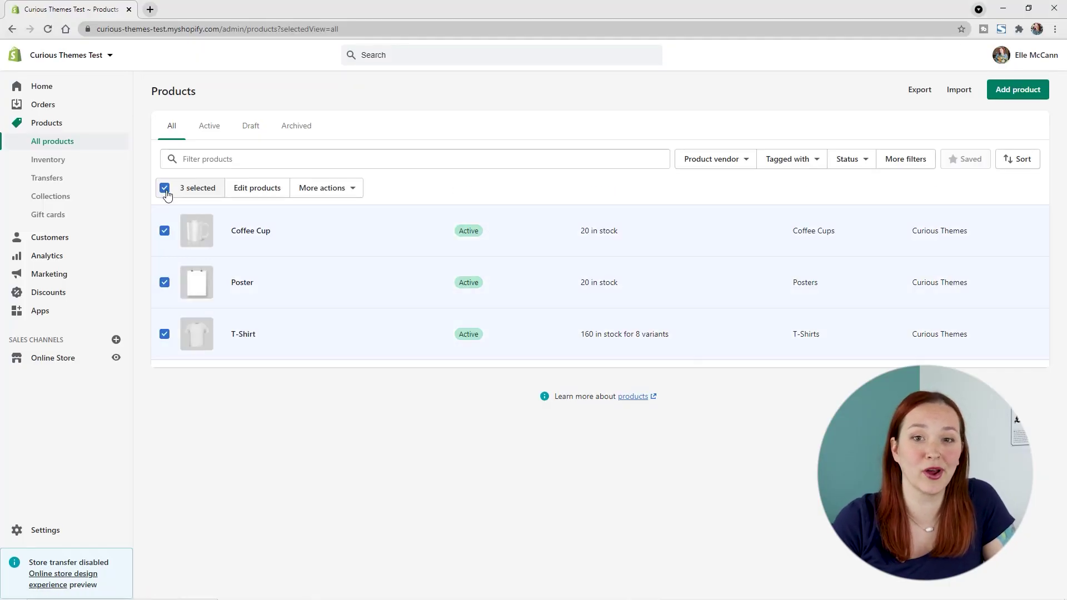
left_click(165, 232)
left_click(265, 193)
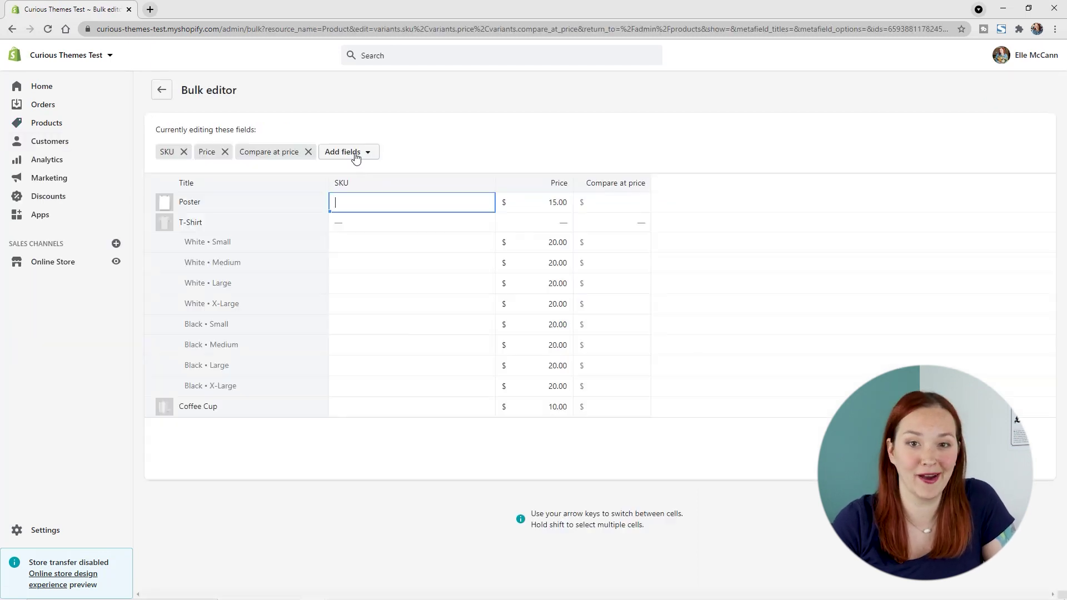
Add Weight and Requires shipping columns to the bulk editor.
left_click(355, 156)
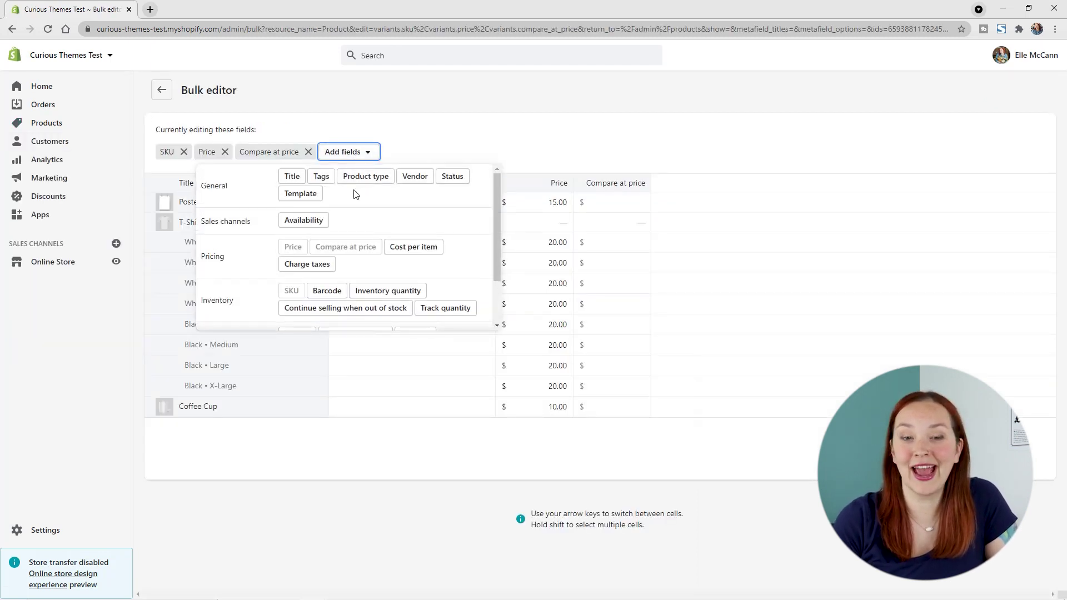
scroll(353, 198, "down", 2)
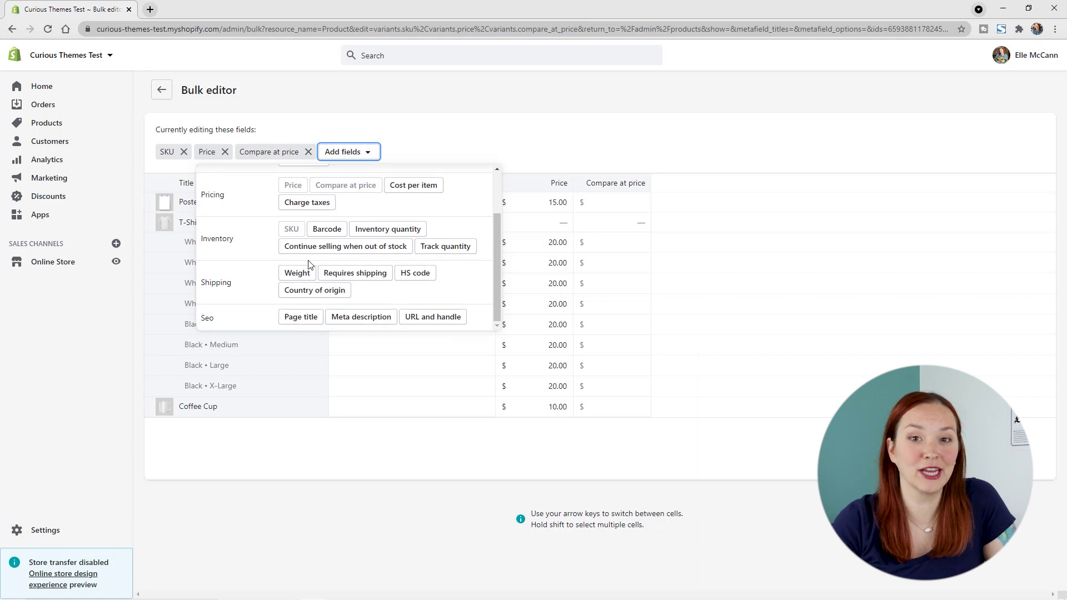
left_click(298, 273)
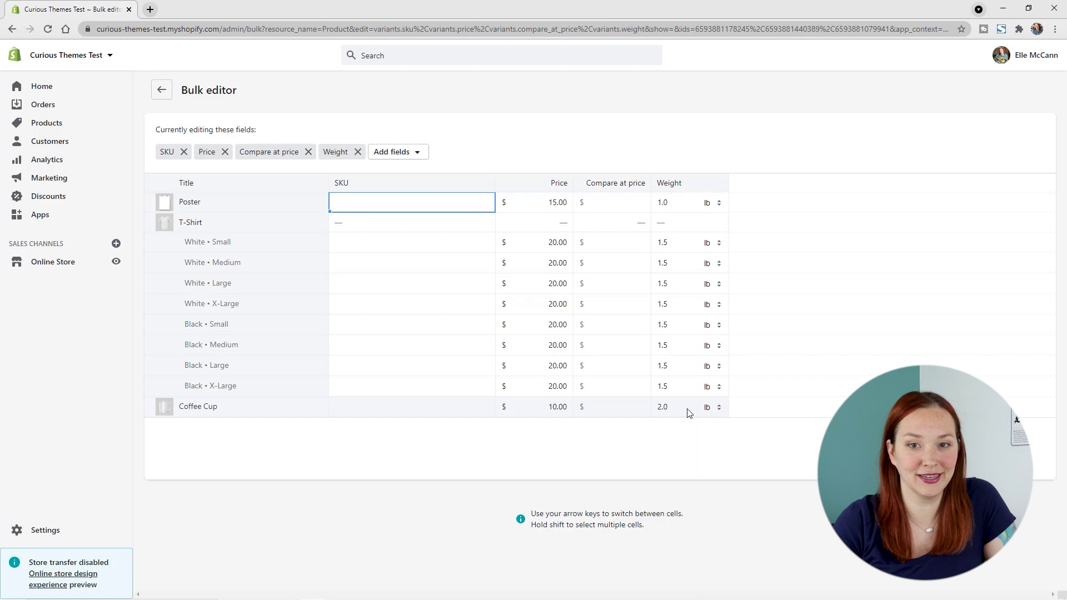
left_click(396, 151)
scroll(422, 214, "down", 3)
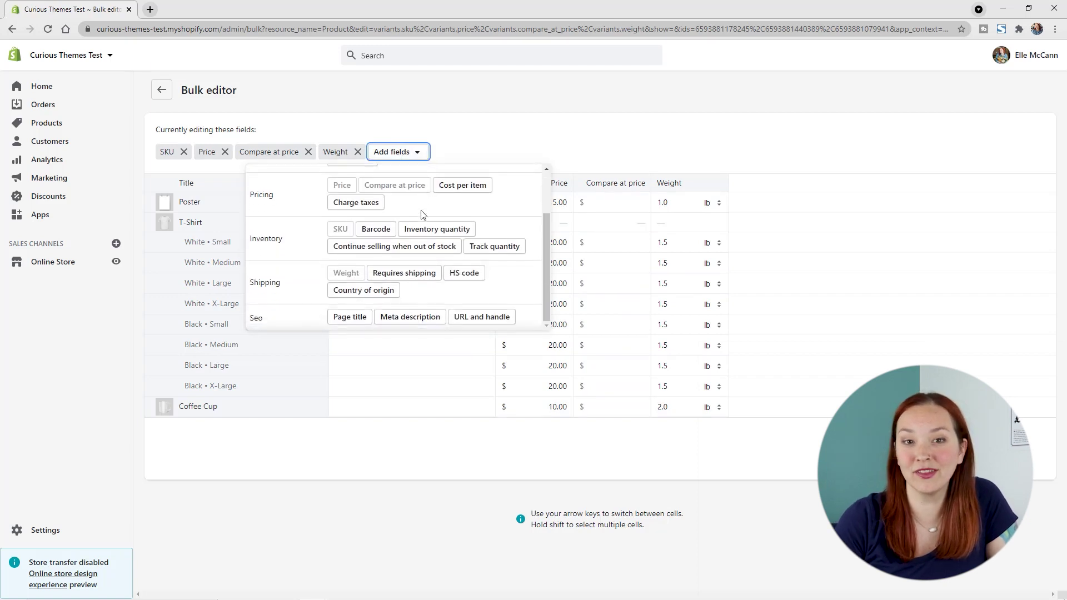
left_click(404, 273)
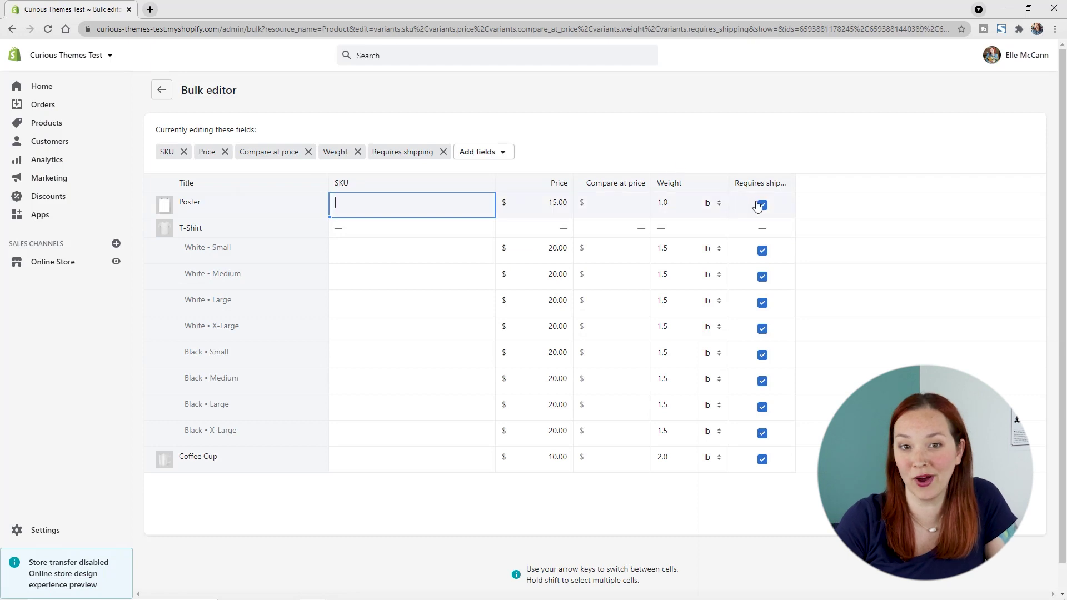